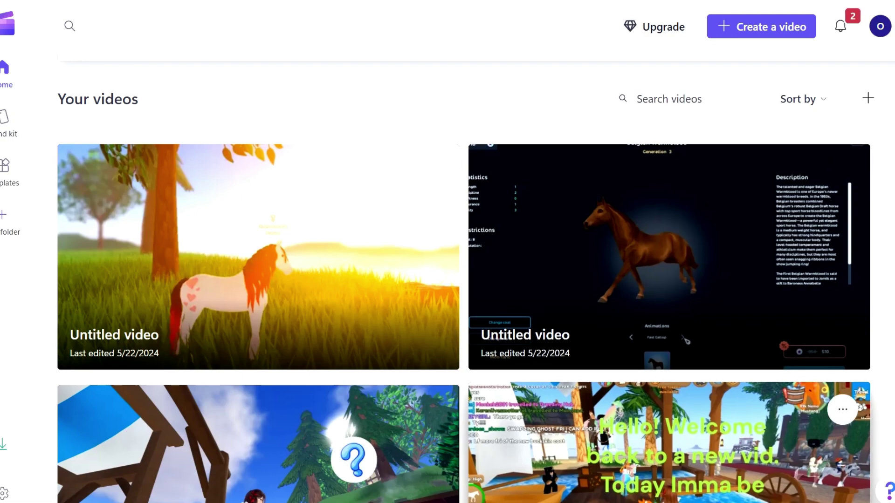
Open one of the saved projects from Your videos, then return to the home page
scroll(667, 443, up, 5)
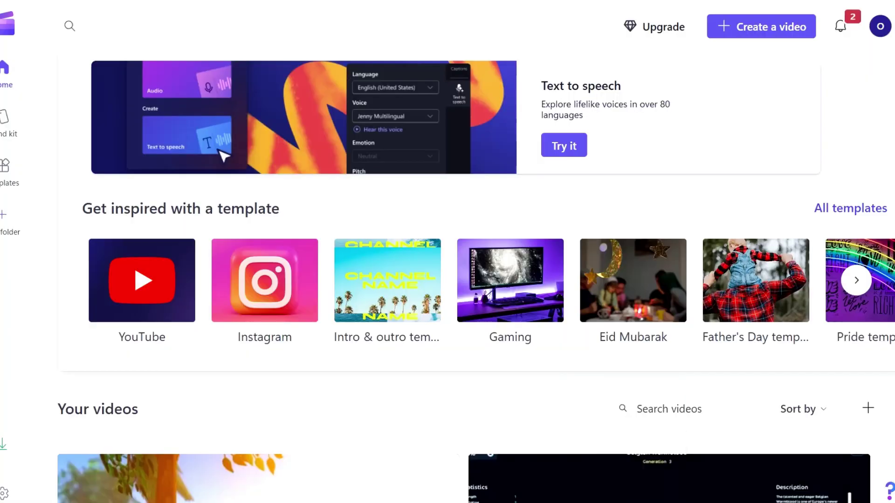
scroll(476, 278, down, 1)
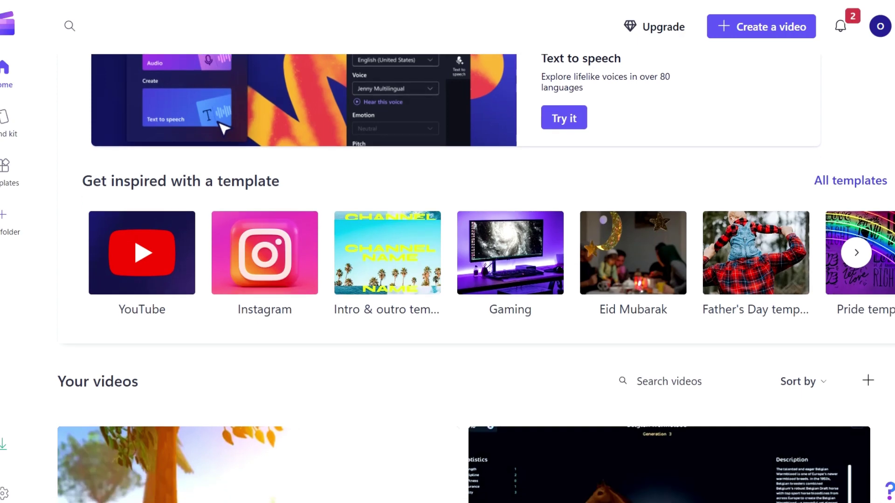
scroll(447, 279, up, 10)
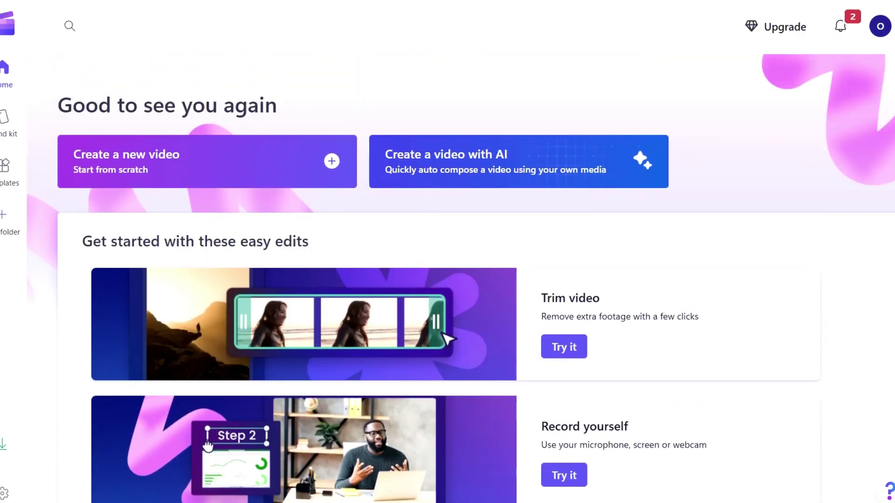
scroll(448, 279, down, 3)
scroll(448, 280, down, 5)
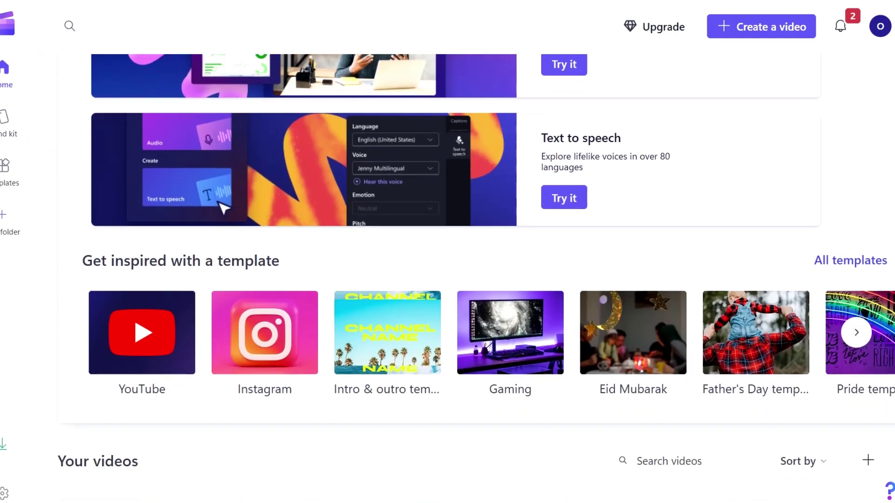
scroll(447, 279, down, 3)
scroll(447, 279, down, 2)
scroll(447, 280, down, 2)
scroll(447, 280, down, 1)
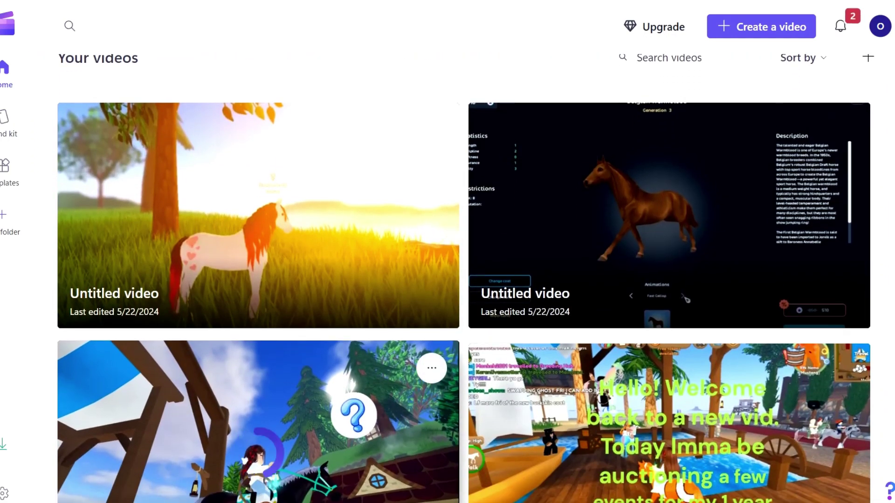
click(259, 422)
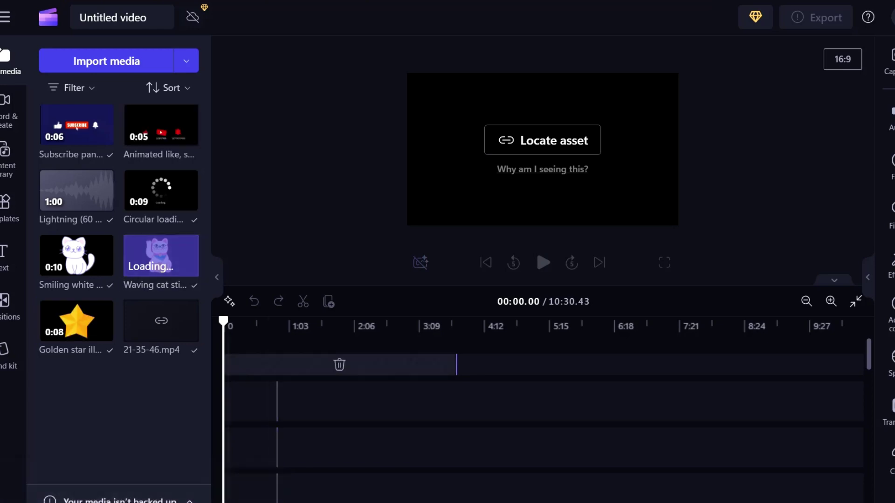
click(5, 17)
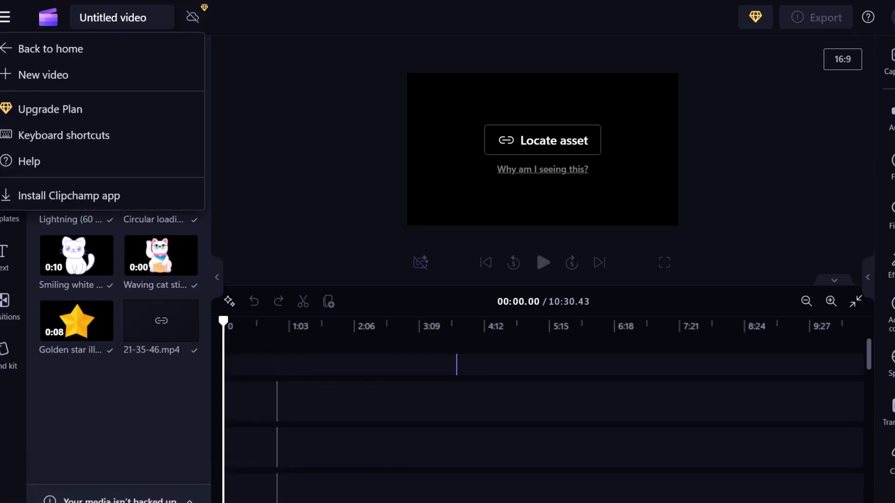
click(46, 48)
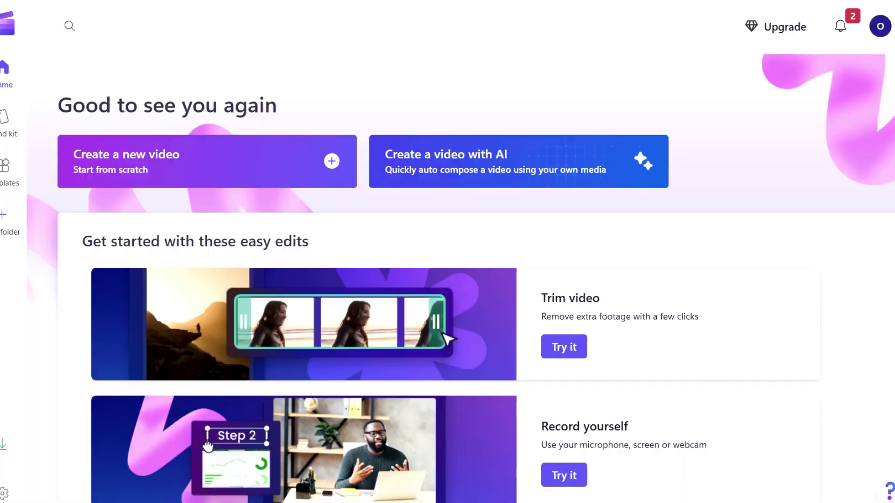
Open the Roblox auction video project, then hide and reshow its media library
scroll(466, 279, down, 10)
scroll(466, 280, down, 2)
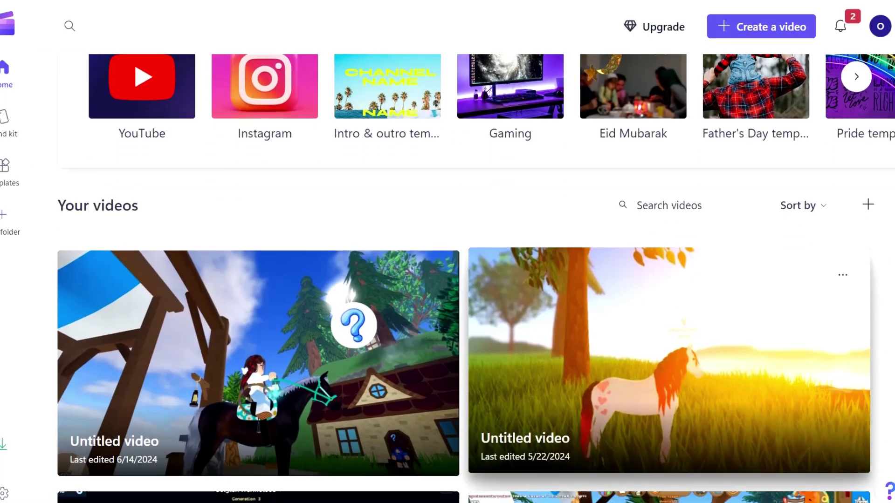
scroll(669, 280, down, 2)
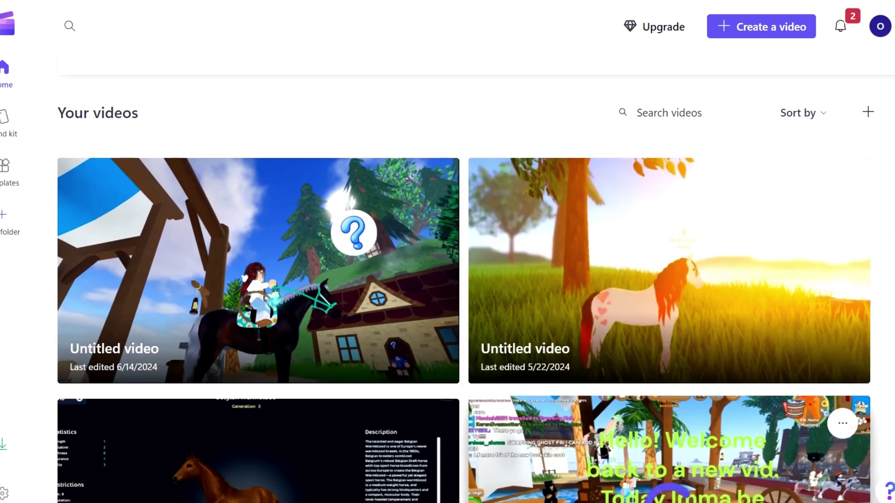
click(669, 452)
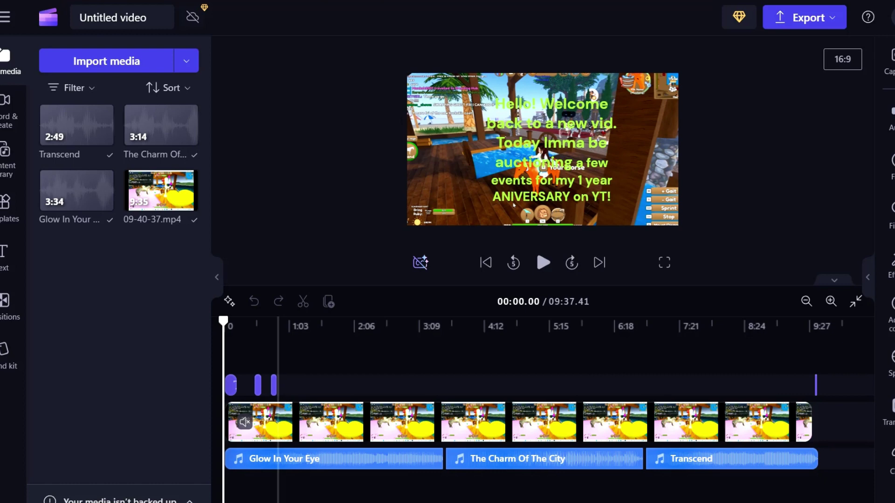
click(216, 277)
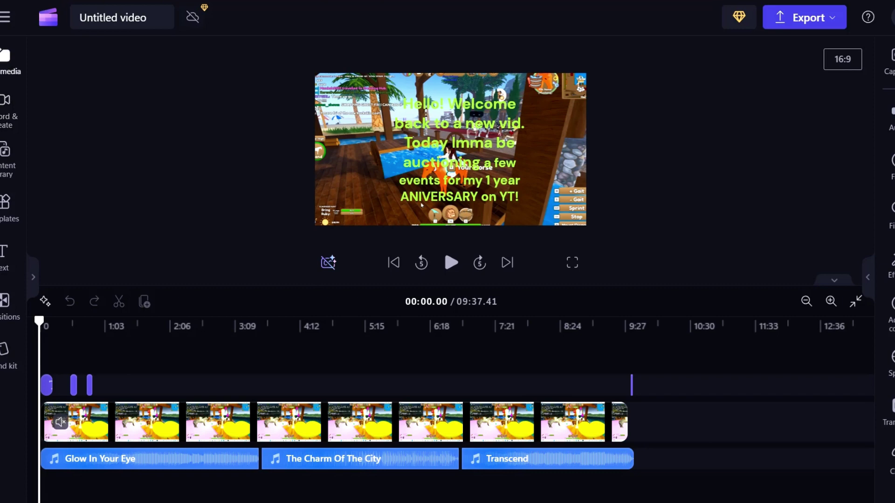
click(7, 61)
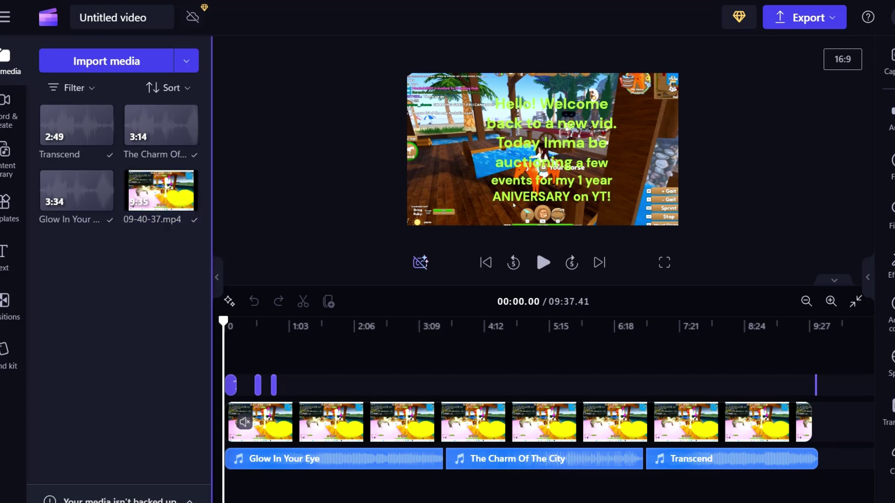
click(216, 277)
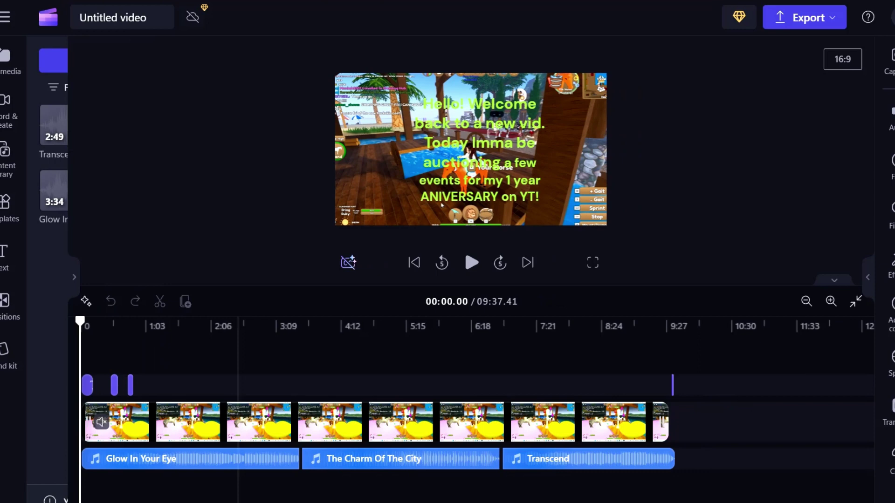
click(450, 224)
drag(326, 422, 316, 481)
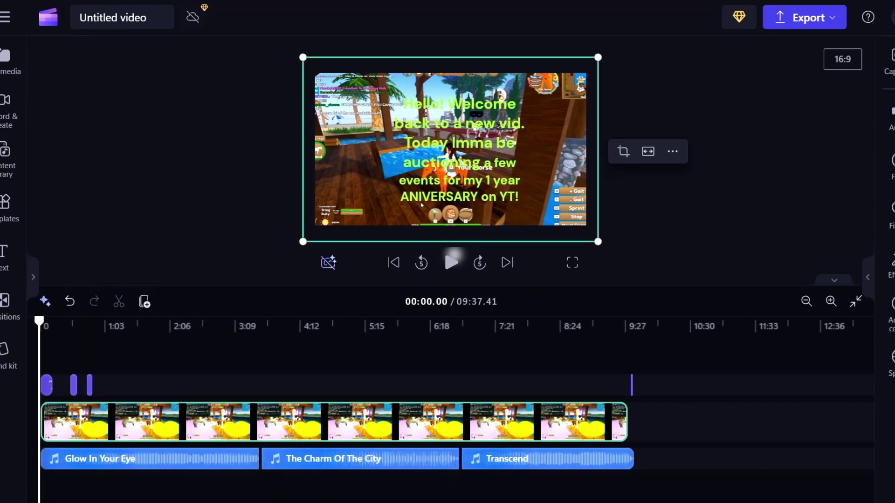
drag(326, 422, 327, 422)
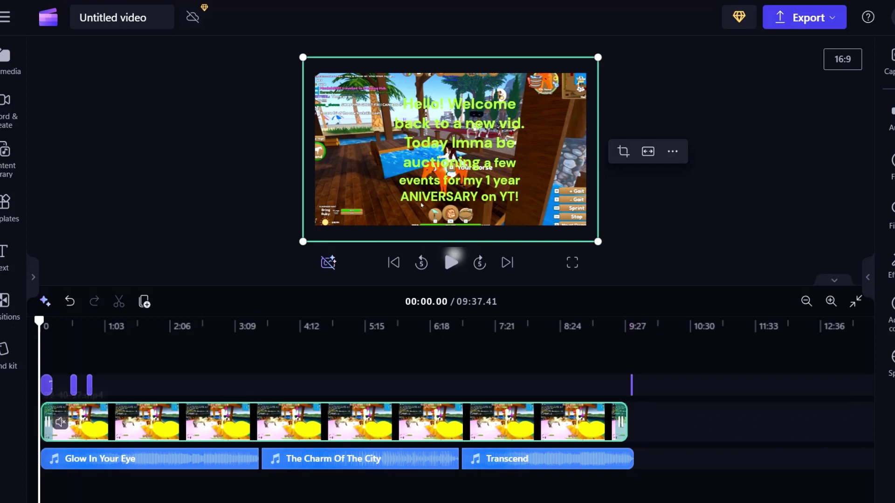
drag(326, 422, 459, 422)
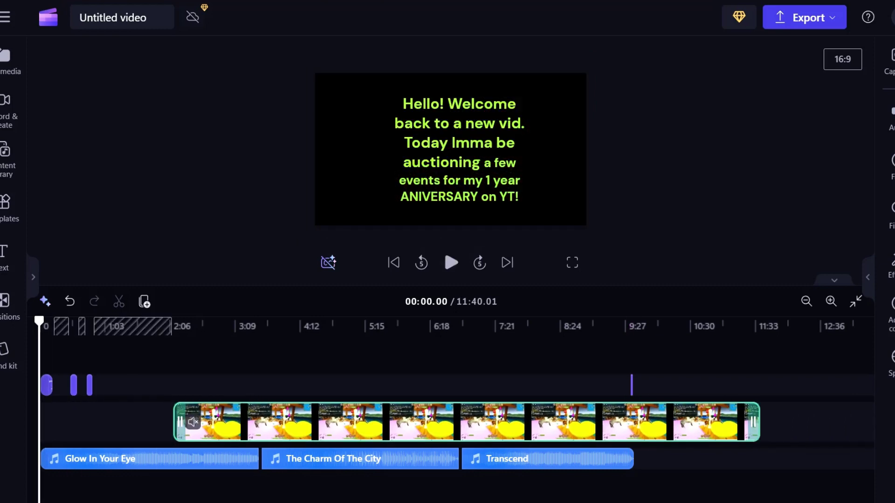
key(space)
key(space)
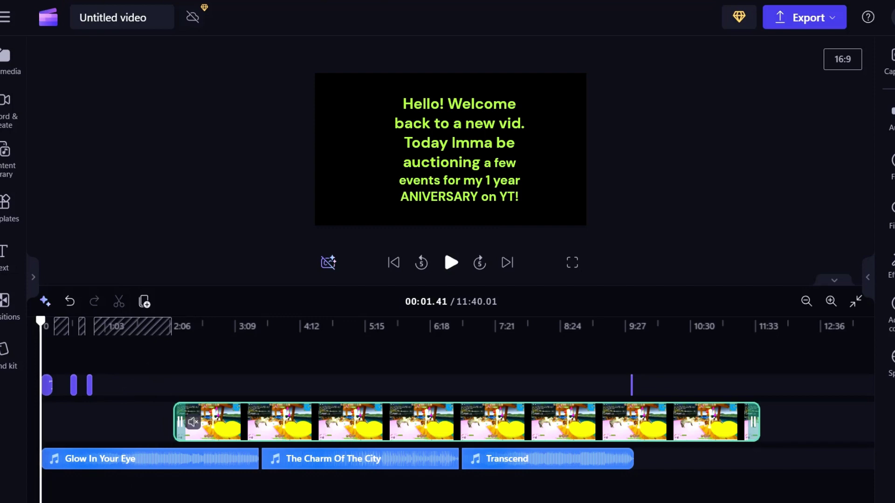
drag(459, 421, 327, 421)
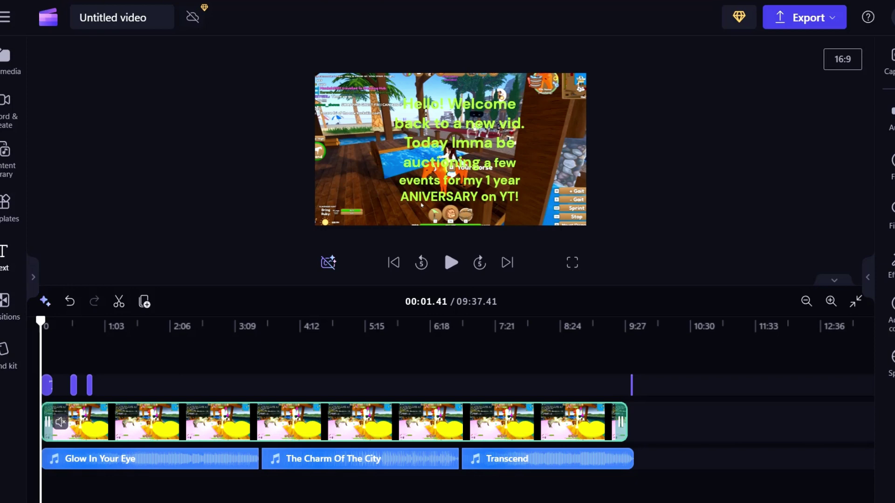
Browse the text title templates and select the opening welcome text clip on the timeline
click(5, 257)
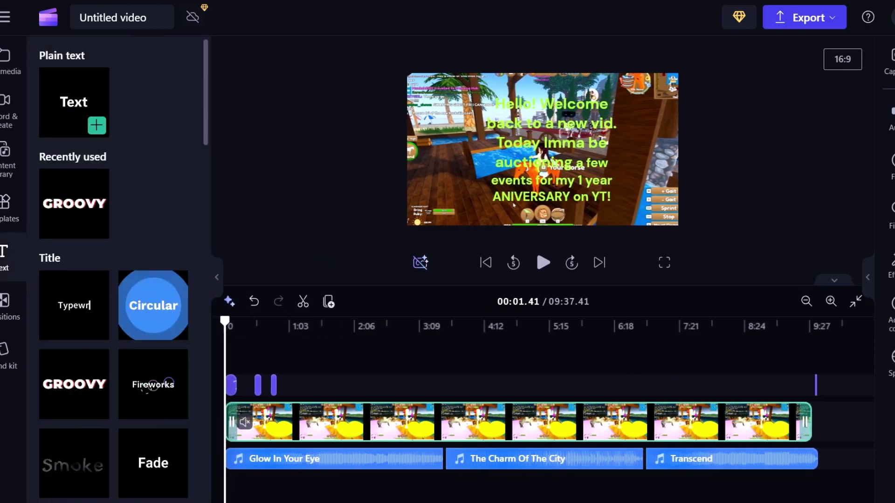
scroll(123, 269, down, 3)
scroll(123, 270, down, 3)
scroll(123, 270, down, 3)
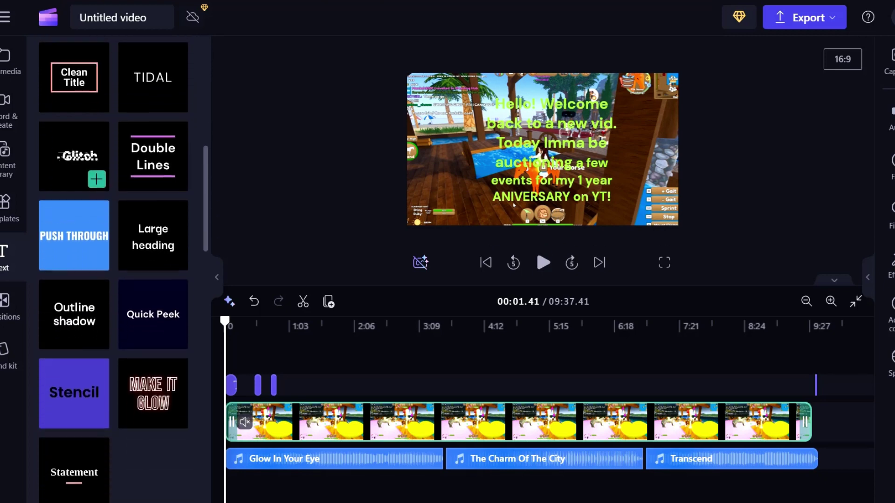
scroll(123, 270, down, 5)
scroll(123, 270, down, 2)
scroll(123, 270, down, 5)
scroll(123, 270, down, 5)
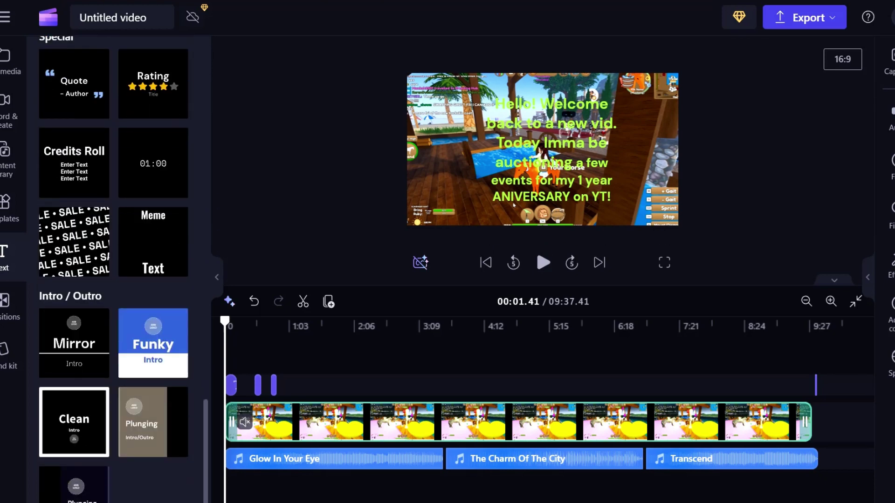
scroll(123, 270, down, 1)
scroll(95, 224, up, 10)
scroll(95, 224, up, 10)
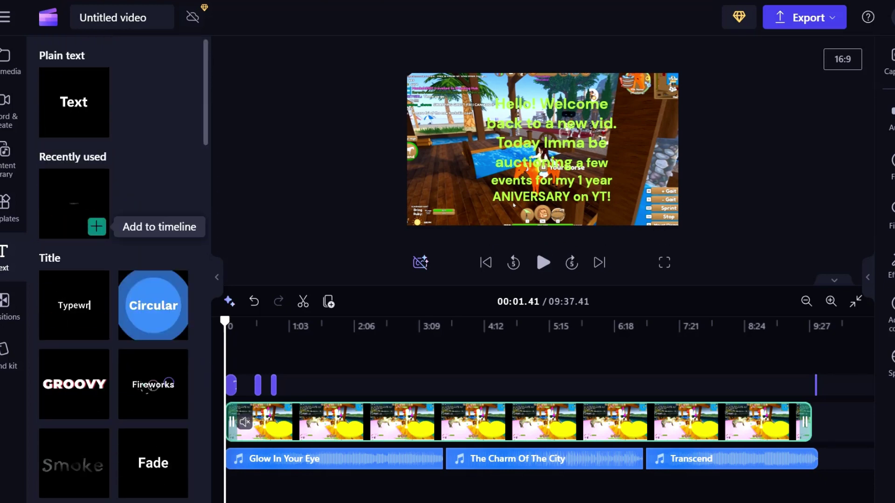
click(97, 125)
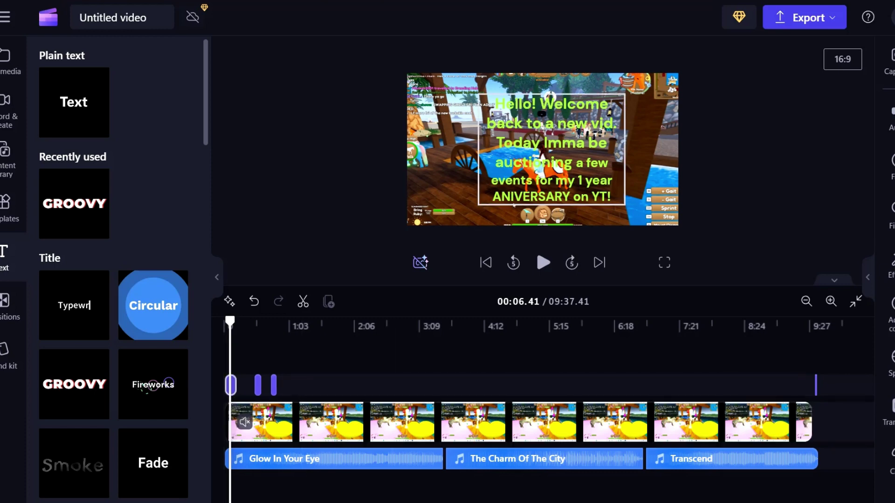
Clear stray characters from the welcome text and show its DM Sans bold, size 36 settings
click(514, 205)
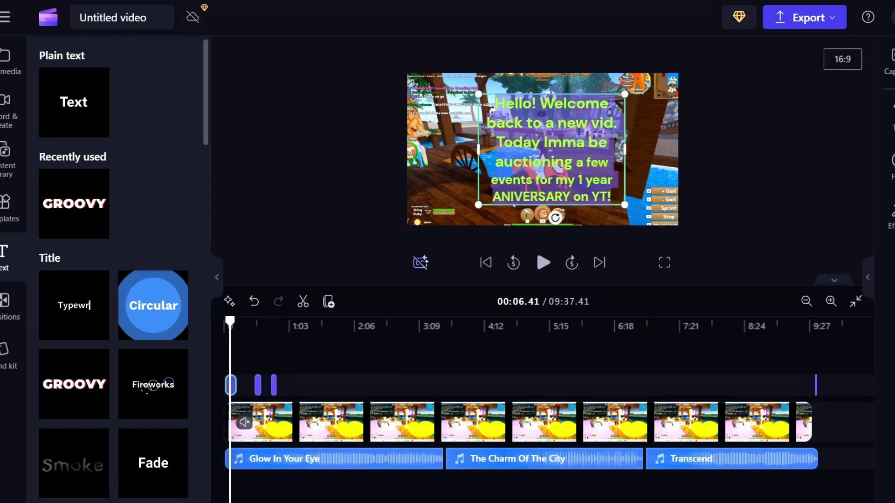
click(573, 161)
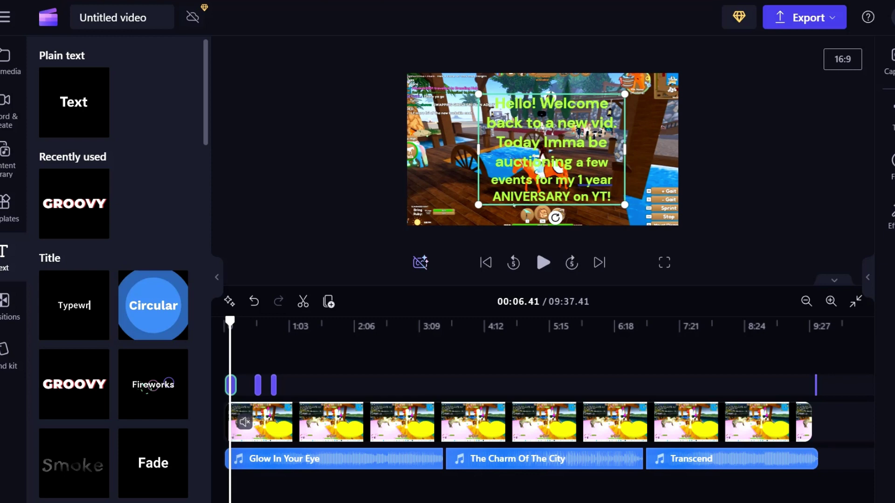
drag(573, 161, 532, 161)
click(532, 162)
text(jjjikhjij)
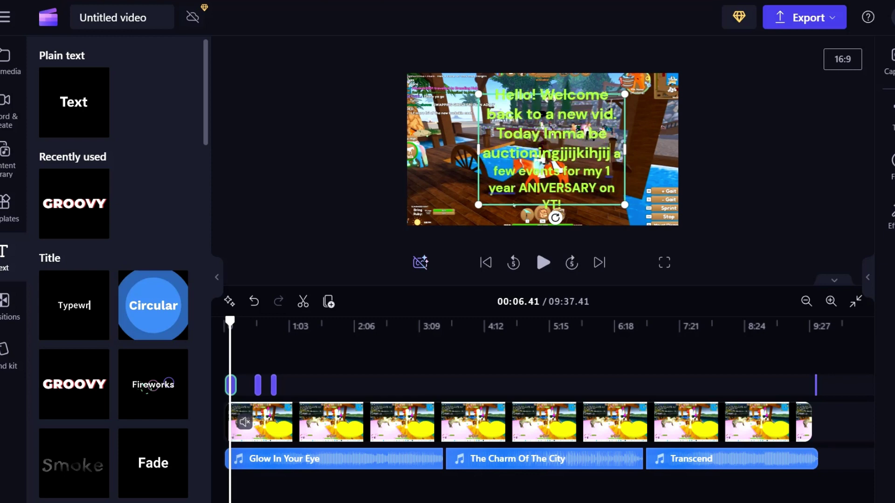
key(BackSpace)
key(BackSpace)
key(BackSpace)
key(BackSpace)
key(BackSpace)
key(BackSpace)
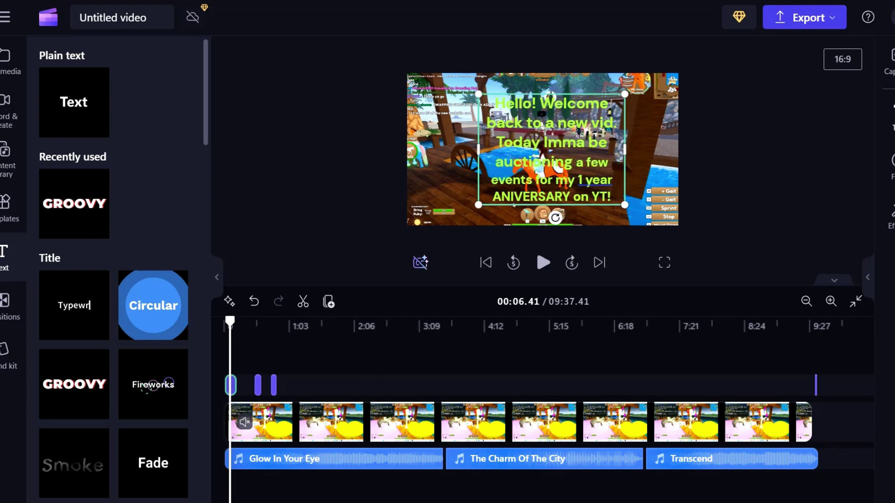
click(513, 205)
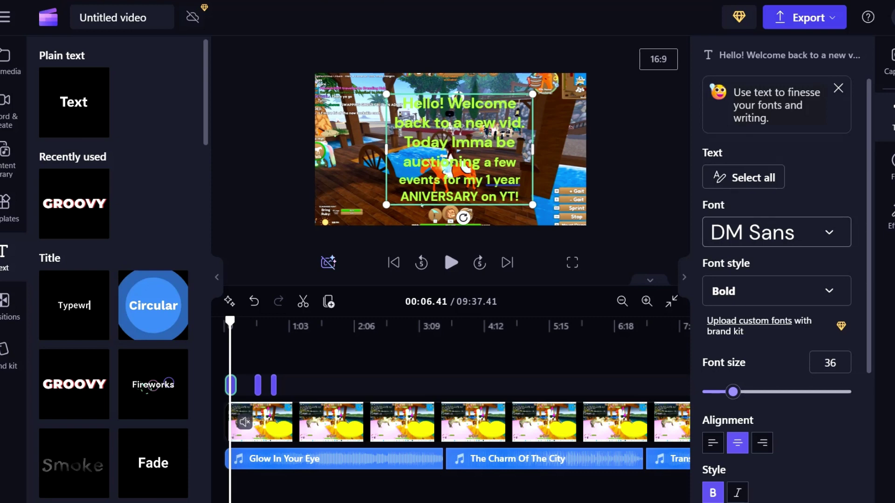
Try left alignment on the welcome text, then keep it centred
scroll(776, 289, down, 1)
scroll(777, 289, down, 2)
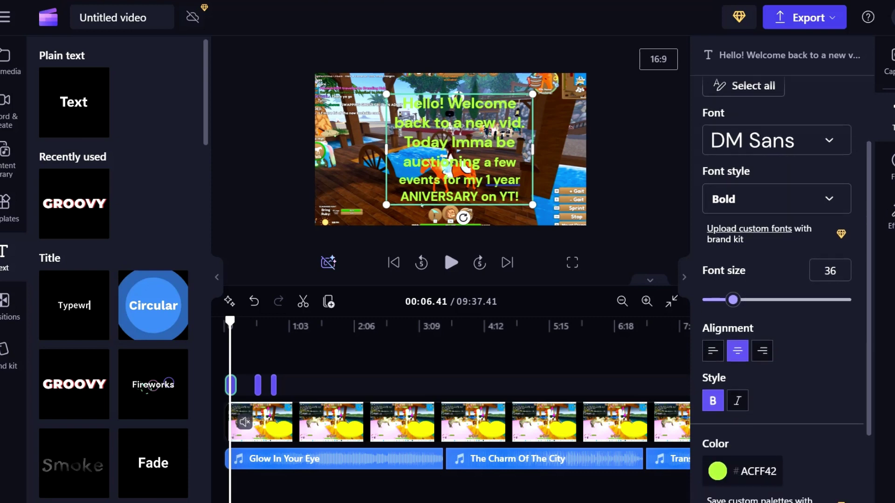
click(713, 351)
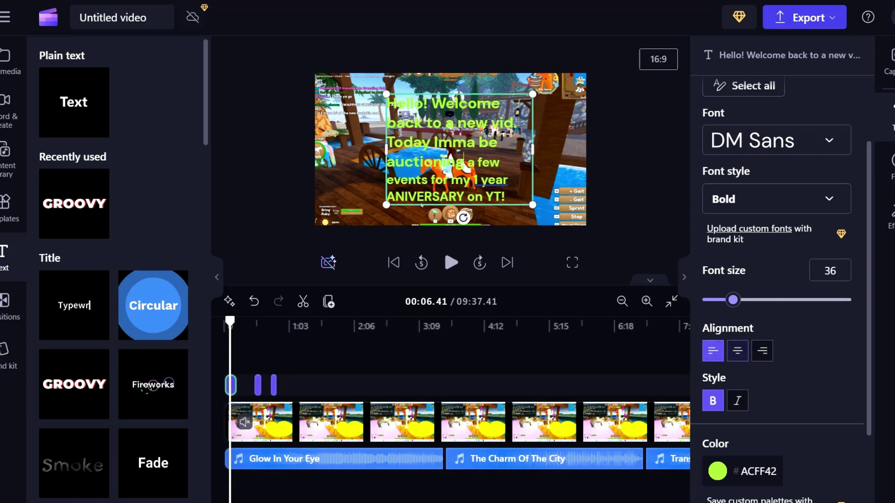
click(737, 350)
click(762, 351)
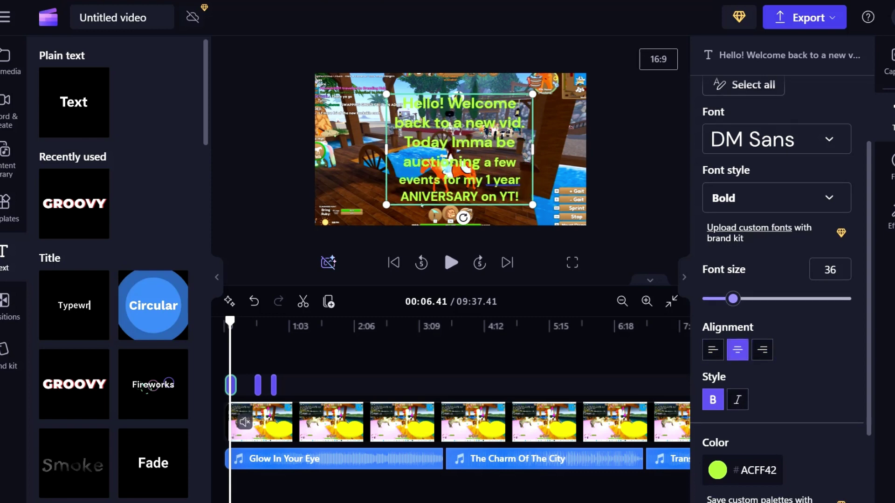
scroll(777, 289, down, 3)
Try out the text colour picker and keep the original green
click(717, 353)
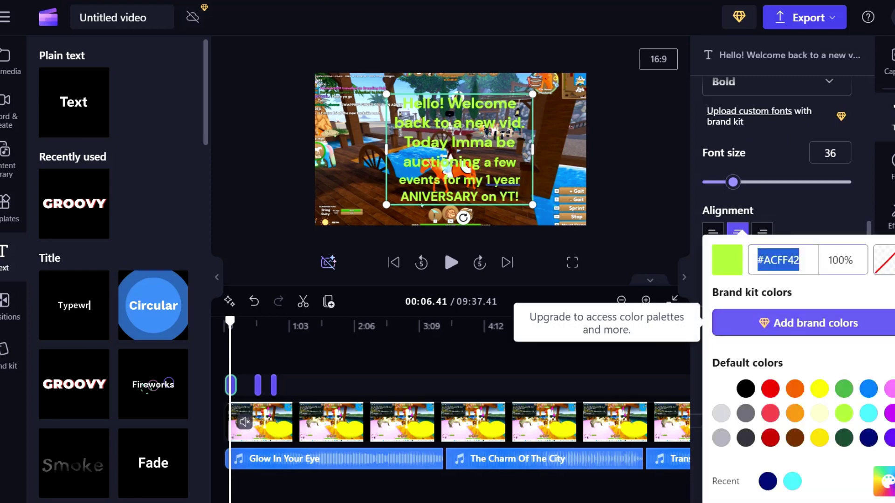
click(788, 260)
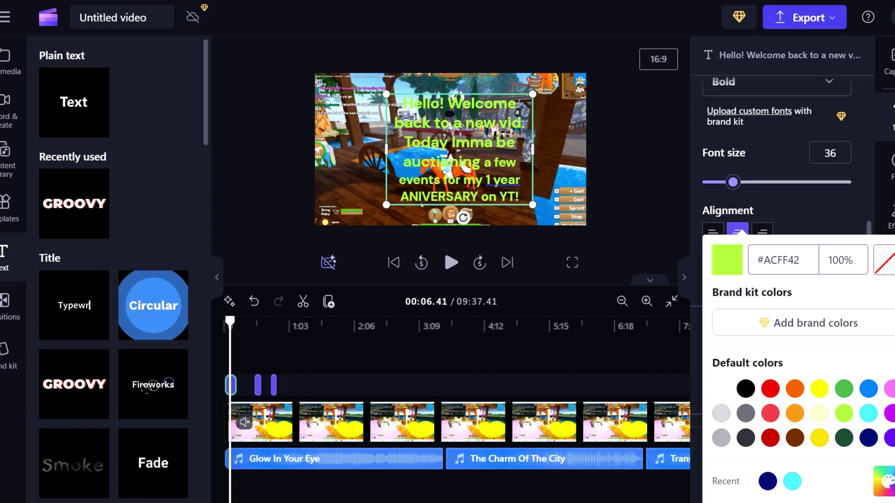
click(788, 260)
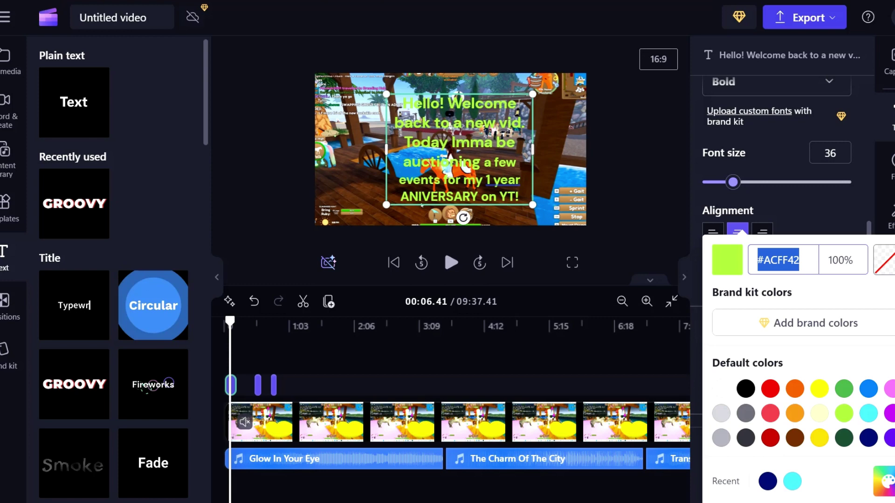
key(Return)
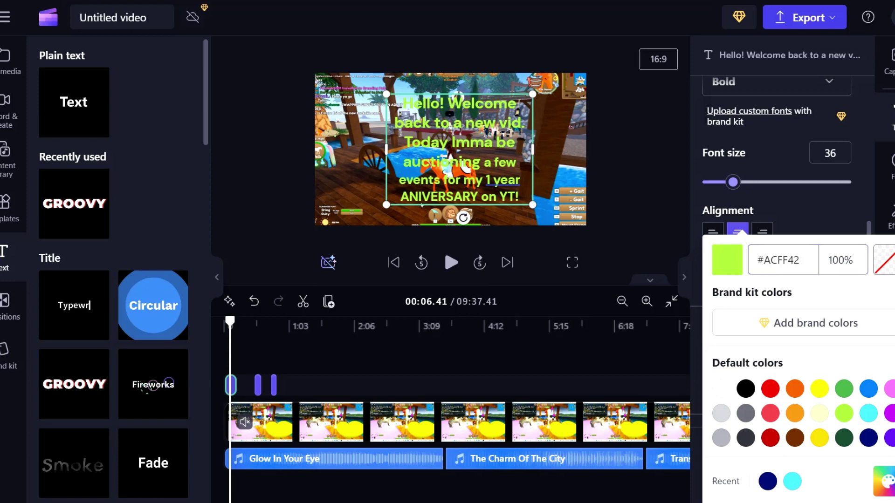
click(884, 481)
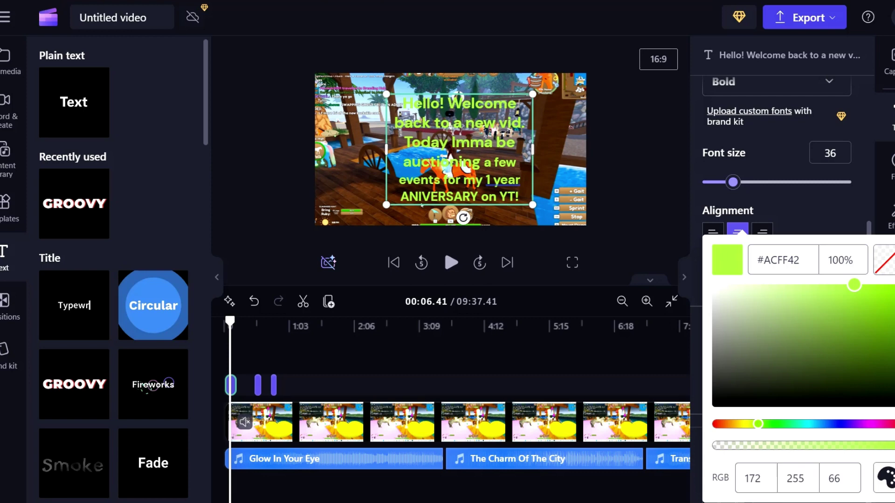
drag(758, 424, 750, 427)
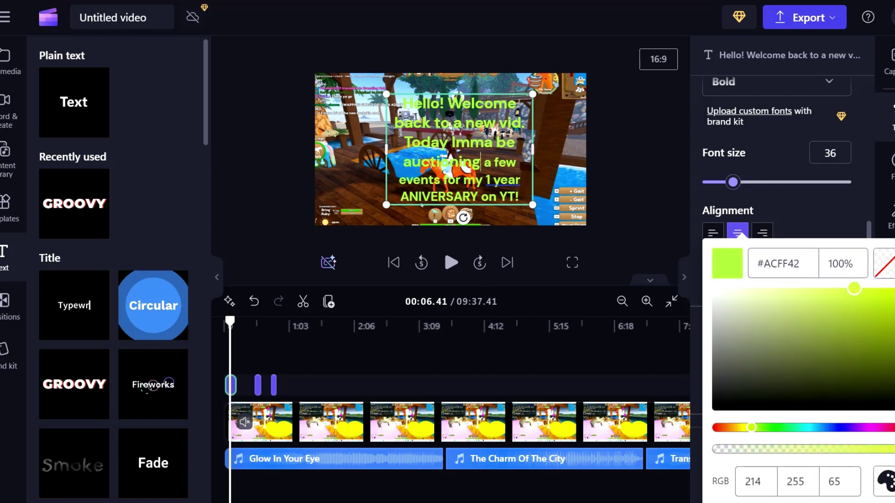
key(Escape)
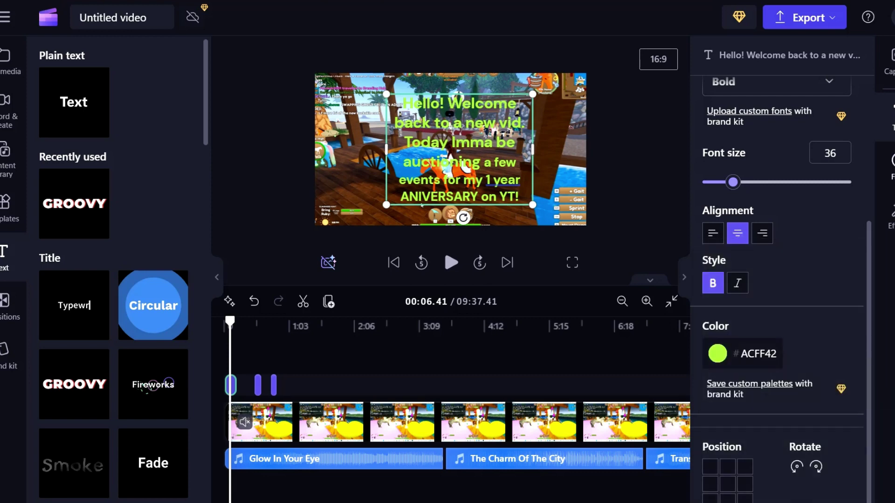
Try a fade out but leave fades at zero, then view the effects list
click(890, 166)
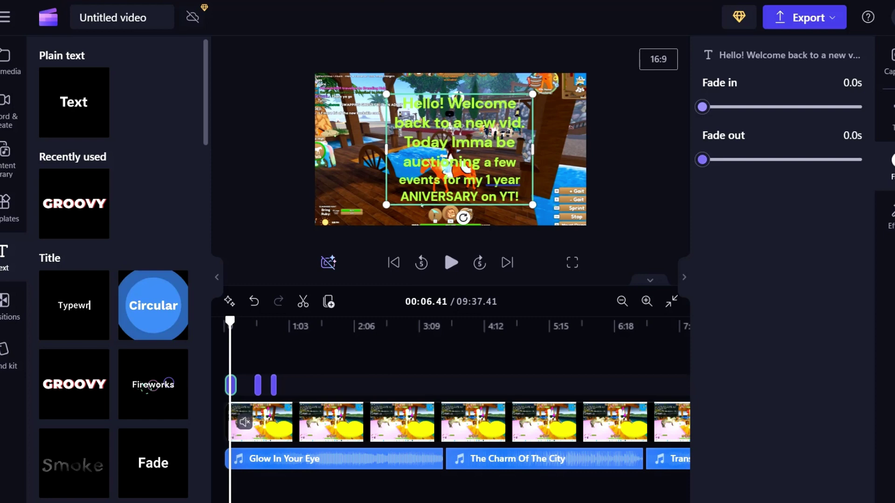
mouse_move(703, 159)
mouse_down()
mouse_move(859, 159)
mouse_move(702, 159)
mouse_up()
click(890, 216)
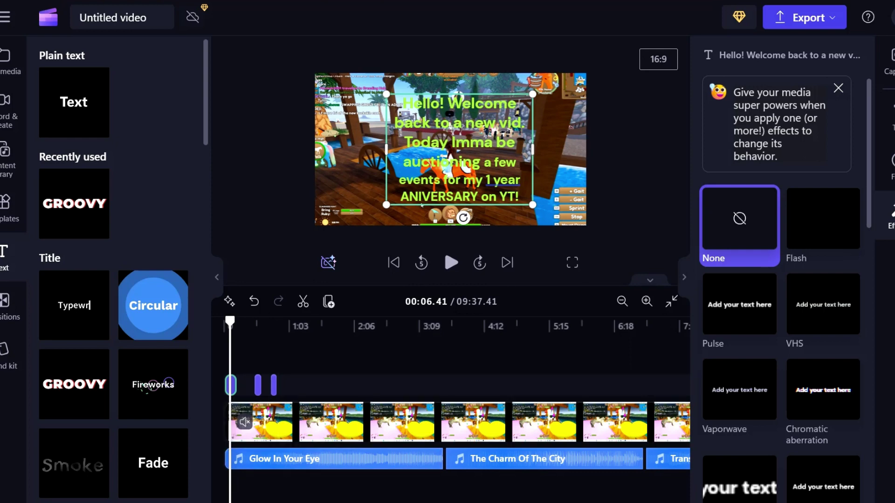
Detach audio from the gameplay clip, then select and delete the new (Audio) track
click(422, 205)
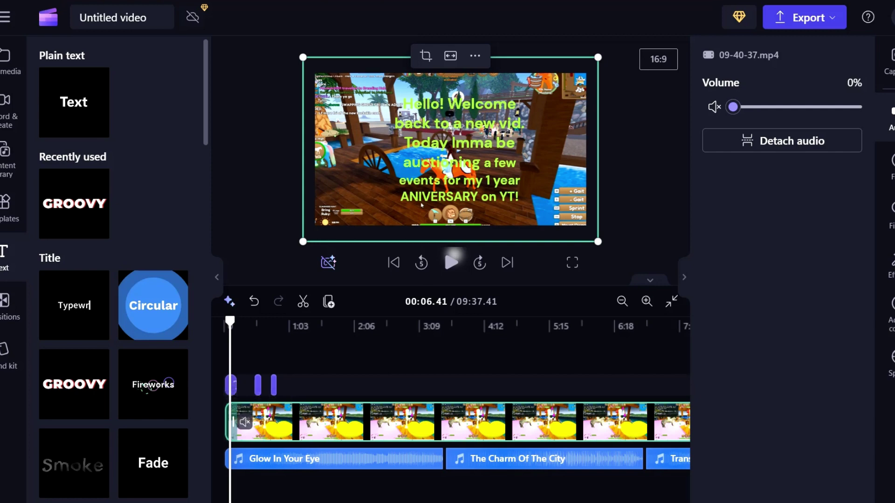
click(782, 141)
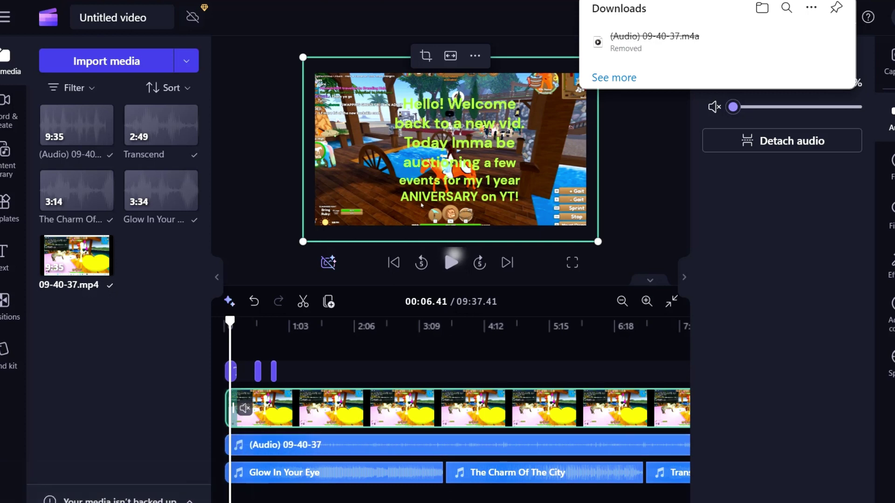
key(Escape)
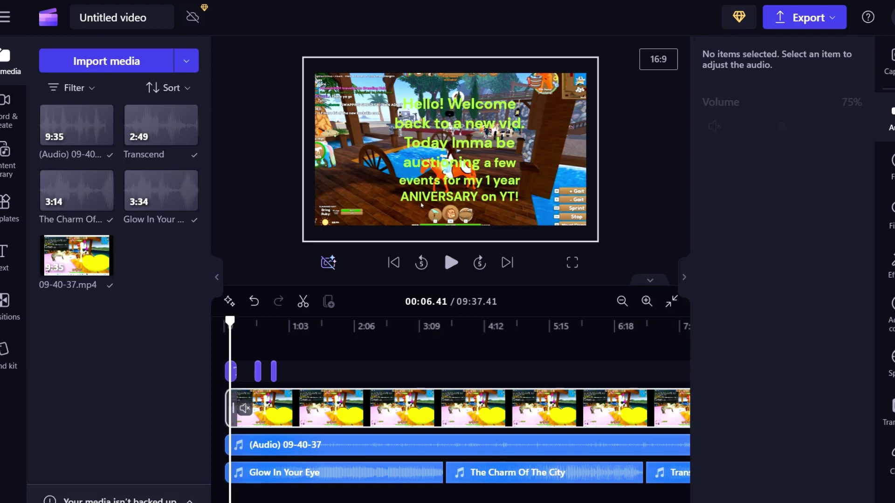
click(280, 446)
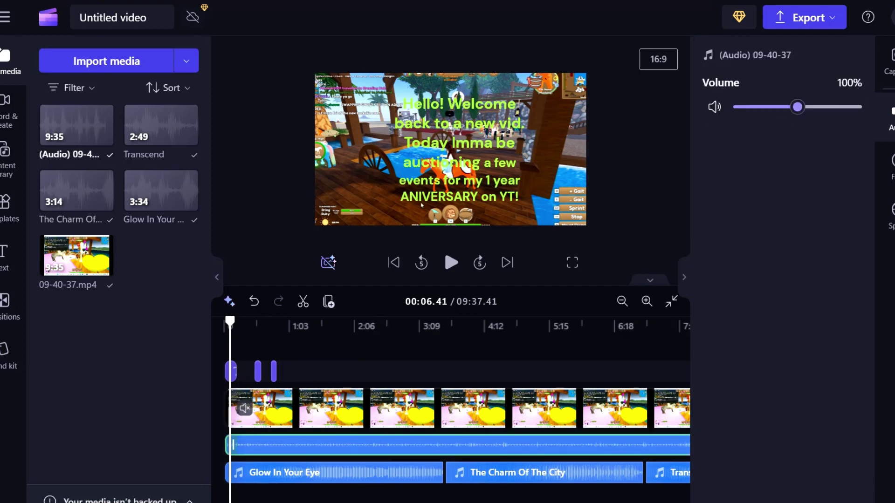
key(Delete)
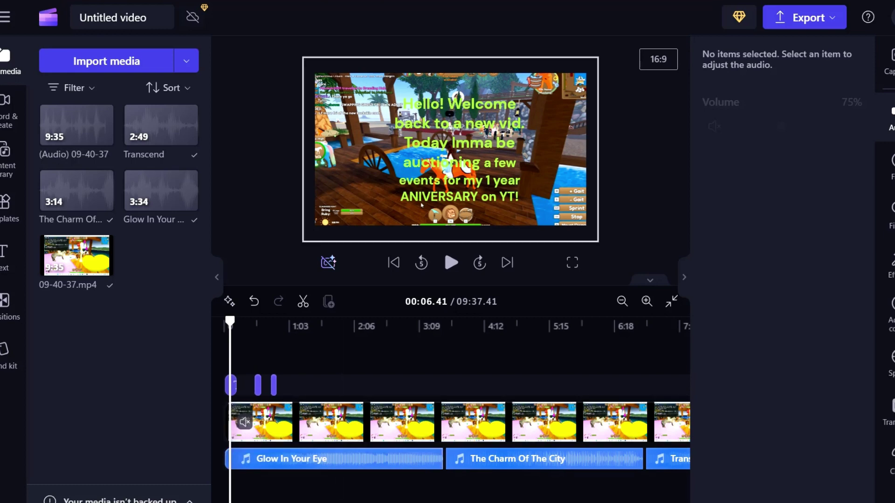
Switch to the Content library and collapse the left side panel
click(6, 153)
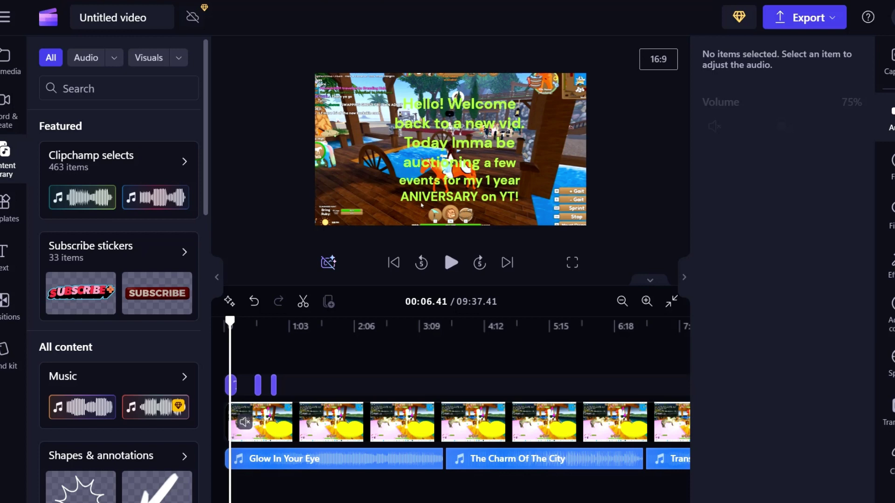
click(216, 277)
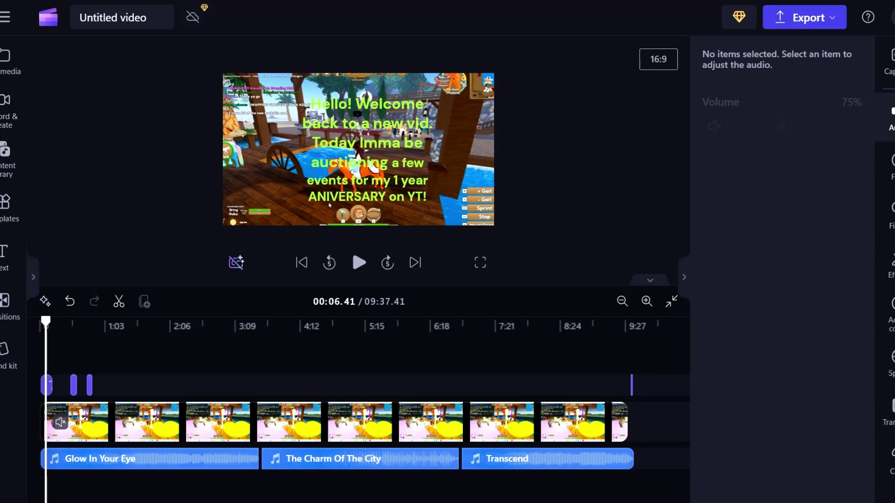
Split the gameplay and Glow In Your Eye clips at 01:33.17 and select the first piece
click(359, 422)
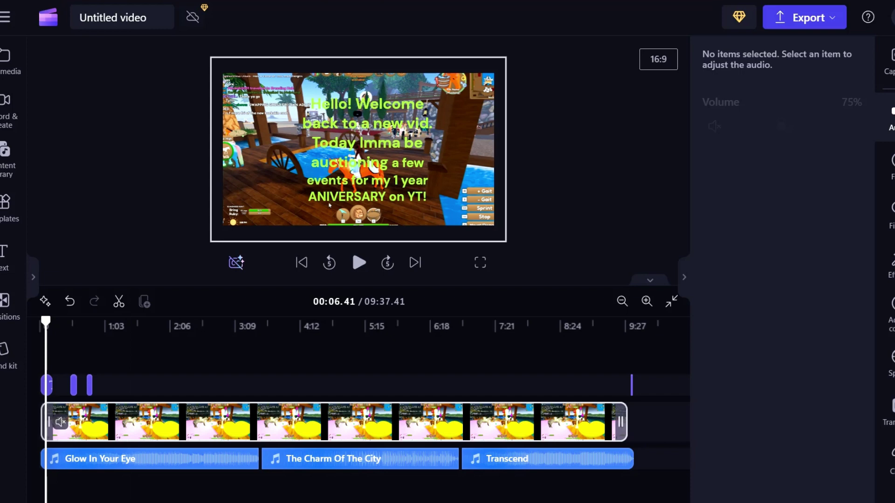
key(Escape)
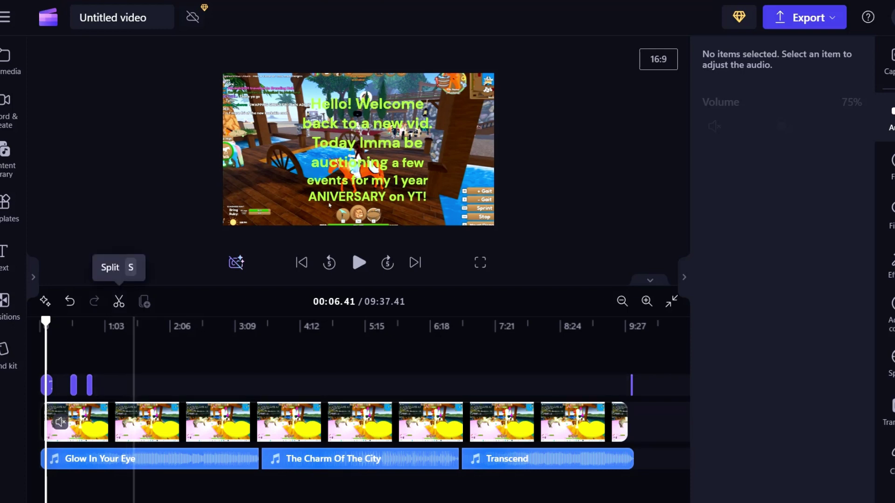
click(135, 326)
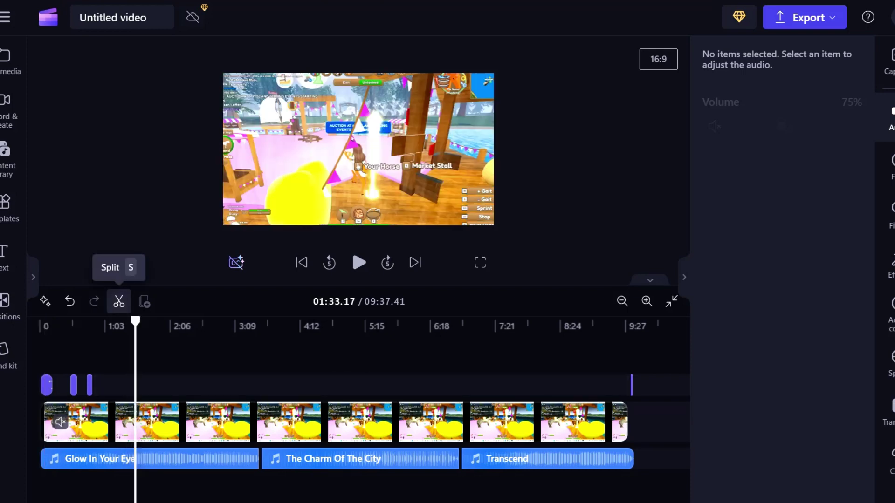
click(119, 301)
click(117, 421)
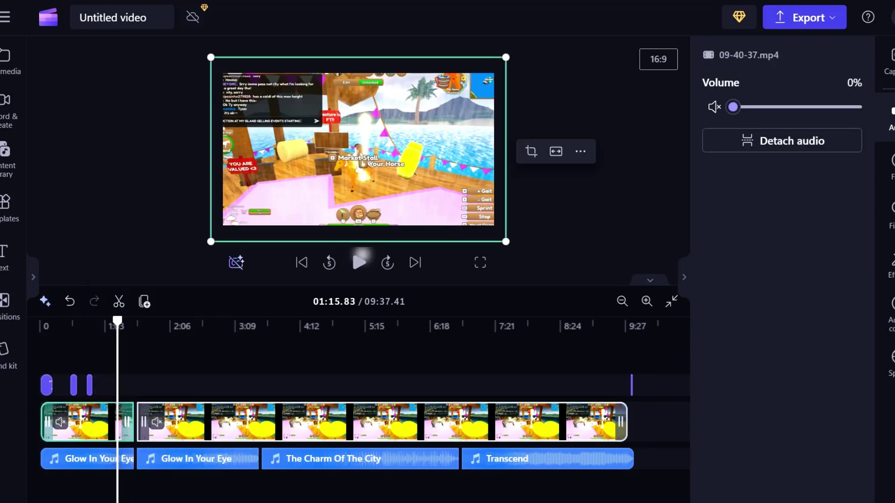
click(123, 421)
Review the footage from 01:33, then split at 1:42 and delete the short piece
click(135, 385)
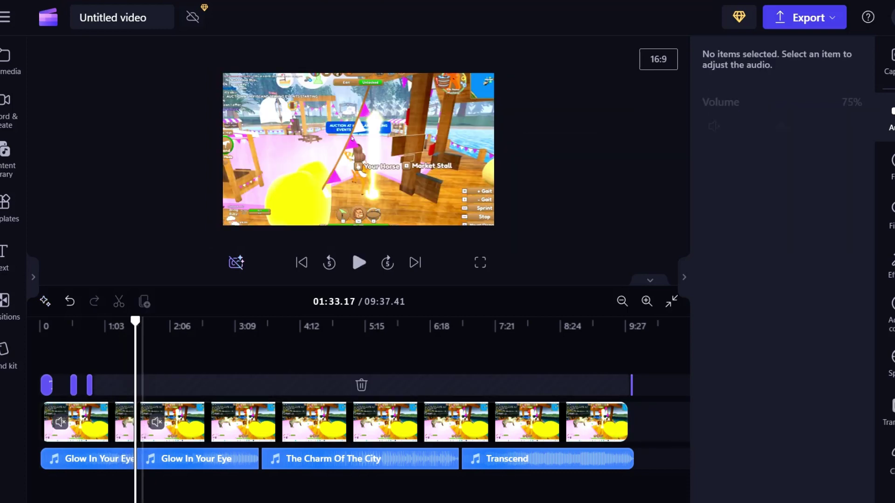
key(space)
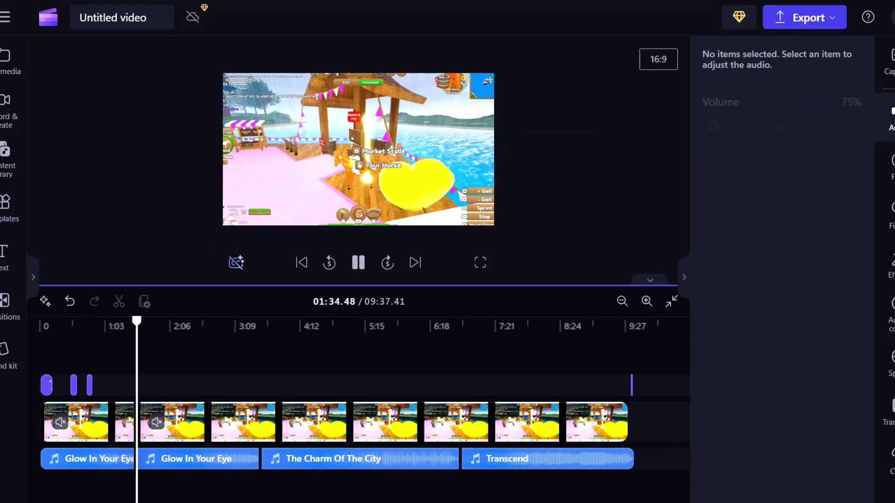
key(space)
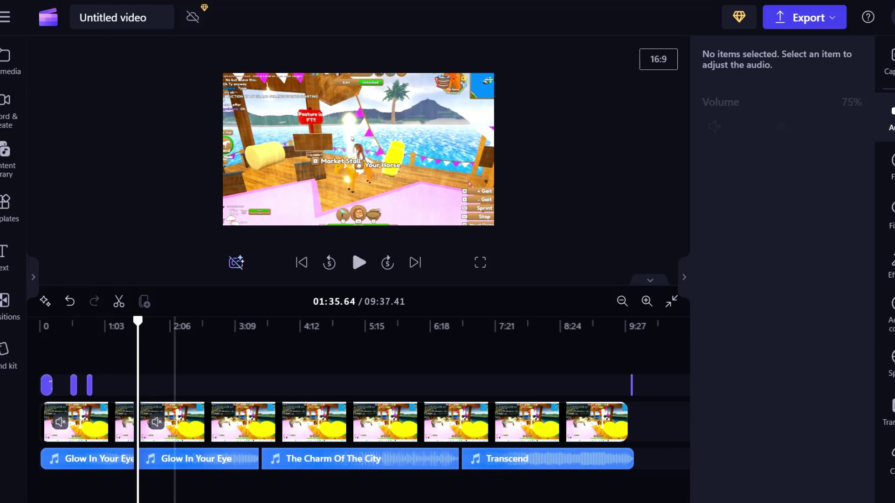
click(145, 385)
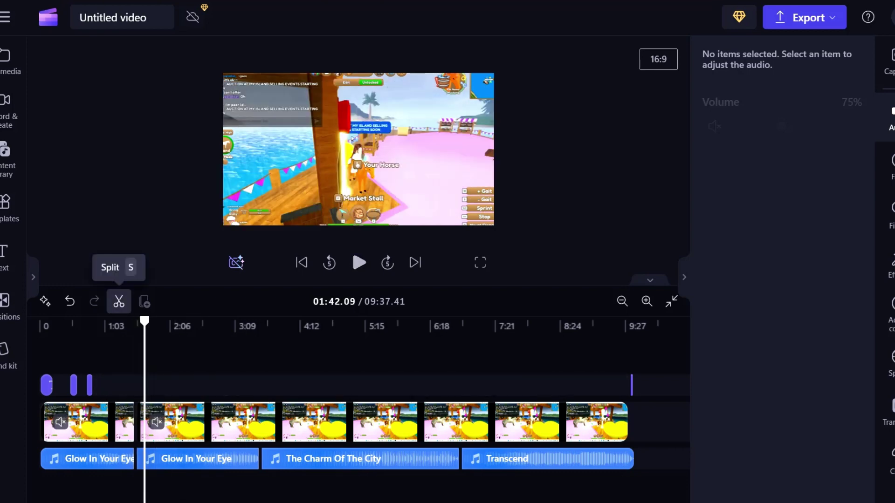
click(119, 301)
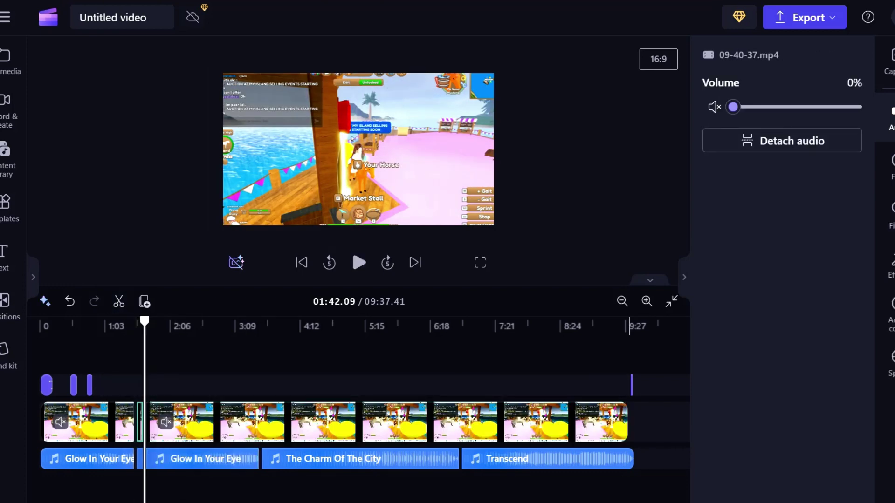
key(Delete)
click(149, 422)
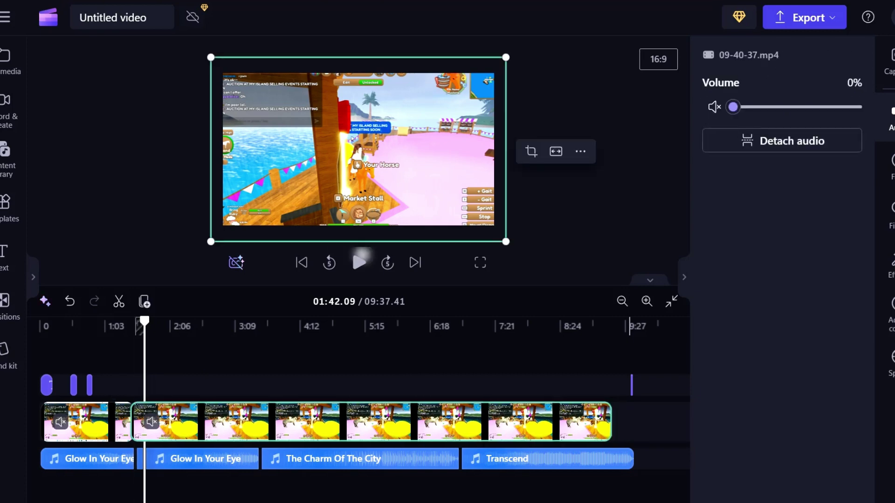
Replay from about 1:26 across the cut in full-screen preview
click(127, 327)
key(space)
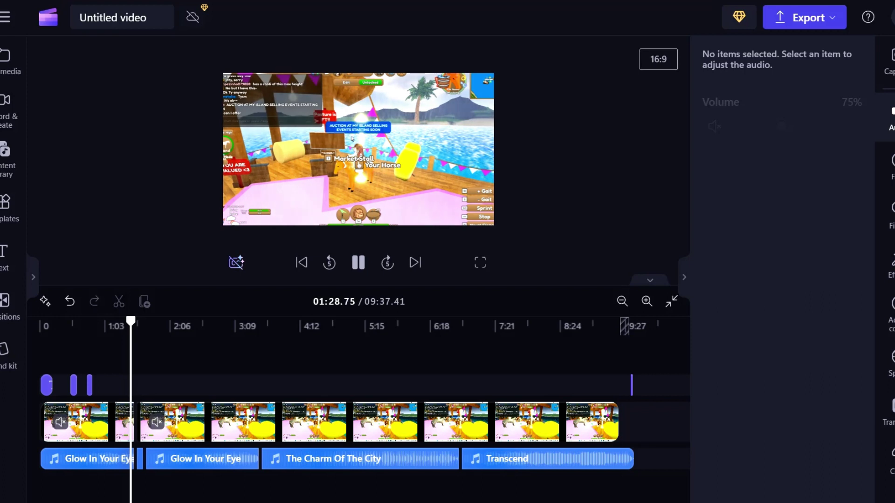
key(f)
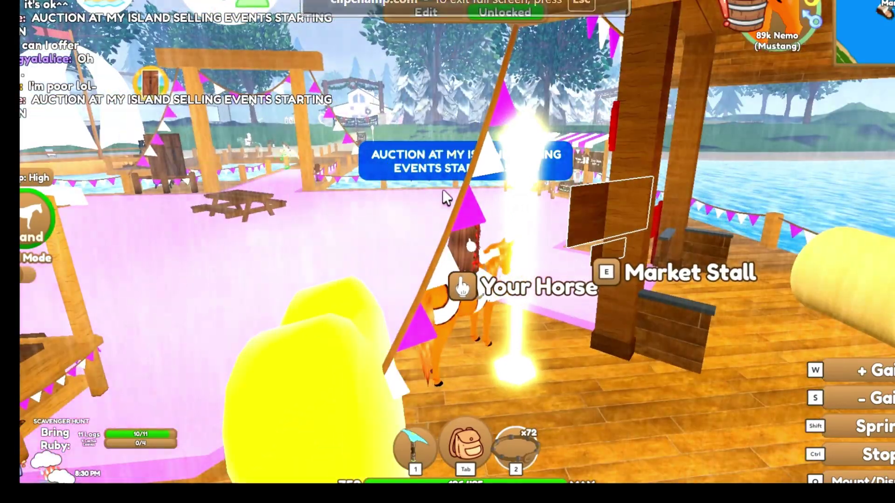
Exit full screen, review the ending at 9:36 and delete the GROOVY title
key(Escape)
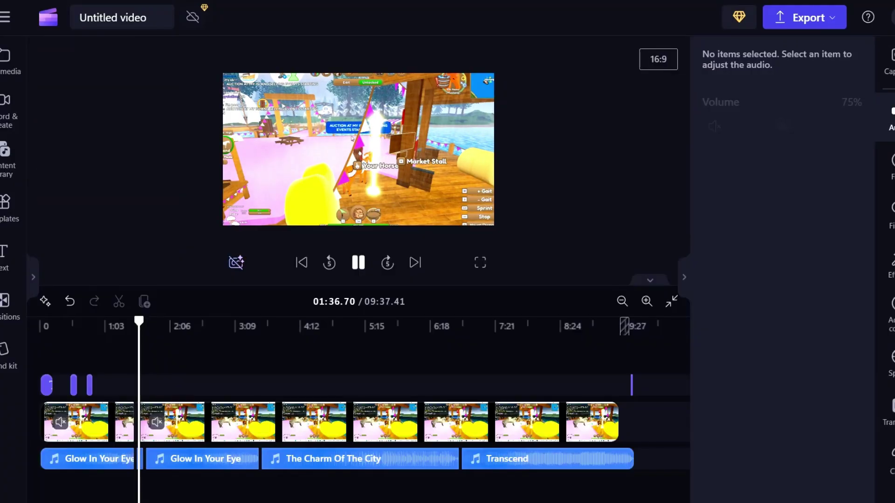
key(space)
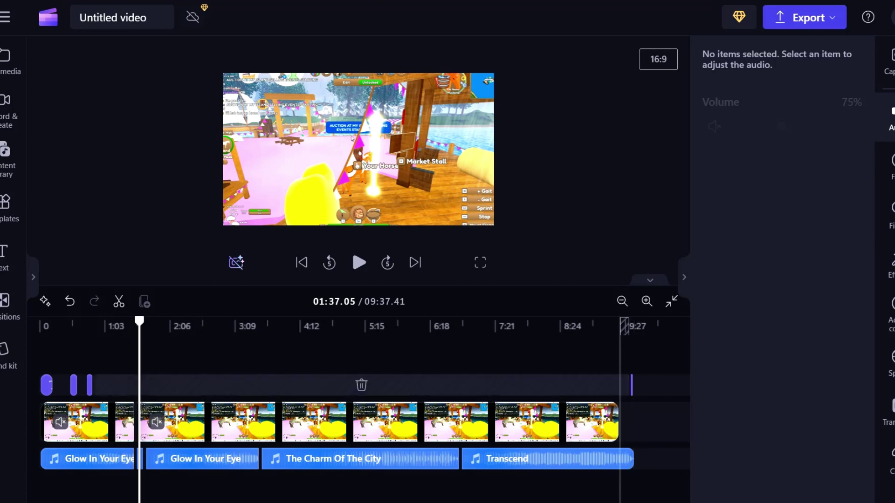
click(620, 327)
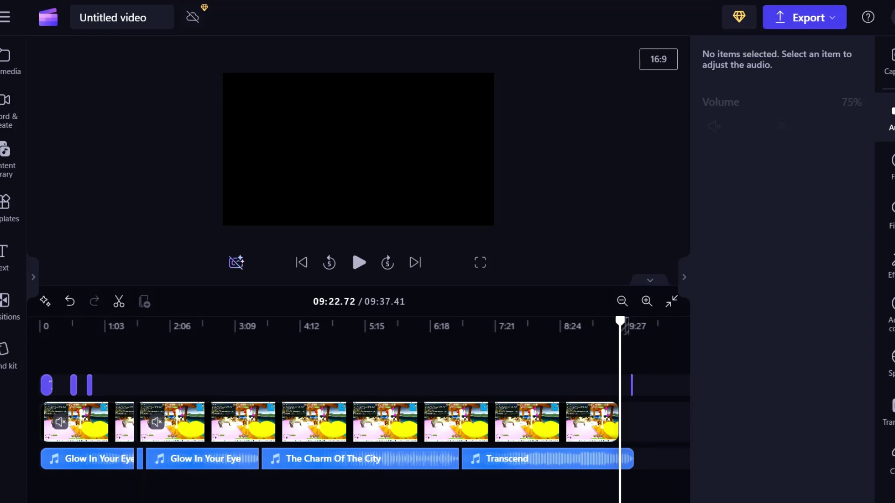
click(630, 327)
click(609, 326)
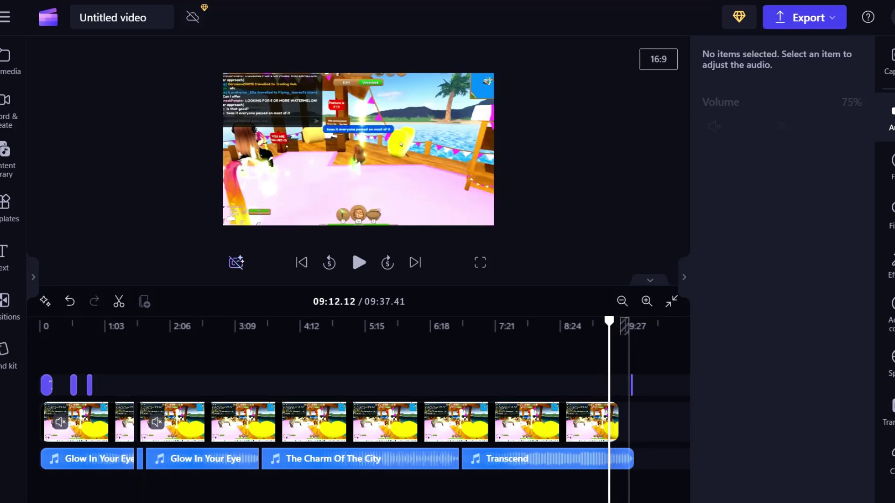
click(634, 326)
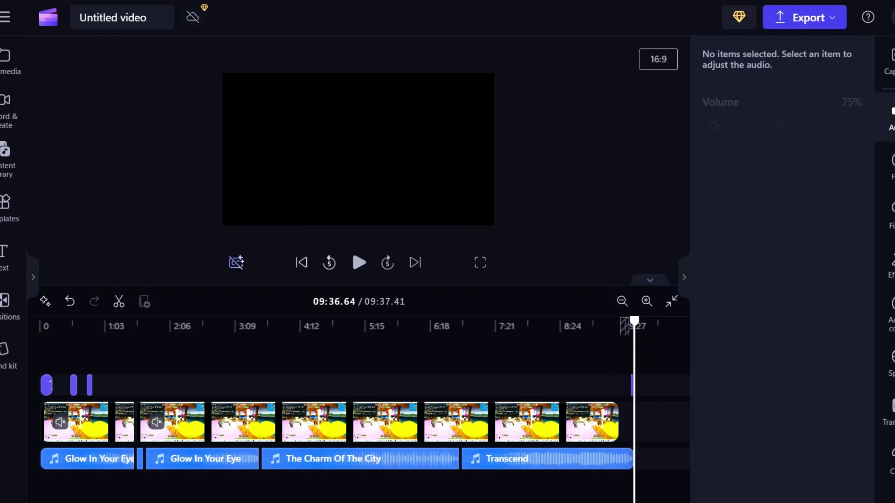
click(329, 262)
click(359, 262)
click(359, 262)
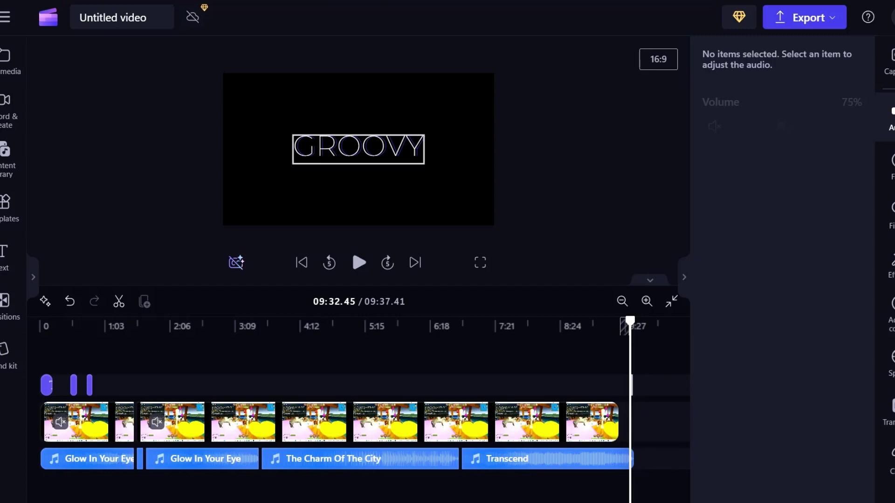
click(358, 148)
key(Delete)
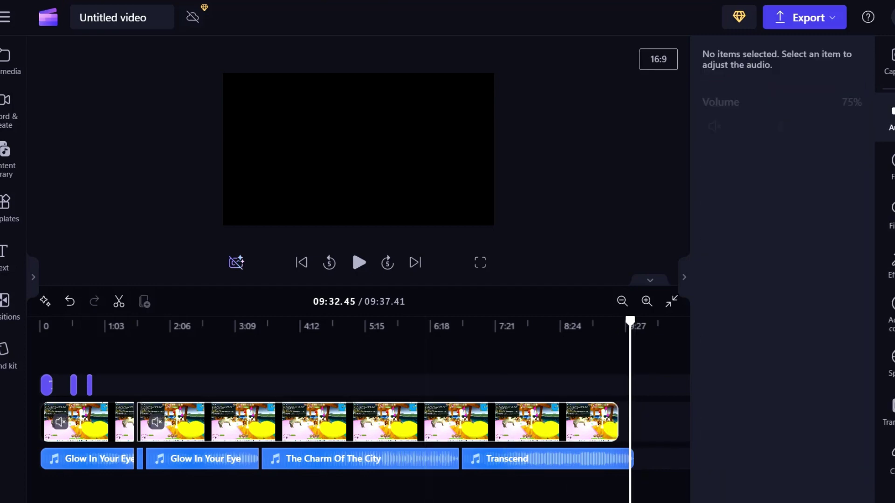
Split the gameplay and music clips at 2:14 and at 2:30
click(177, 326)
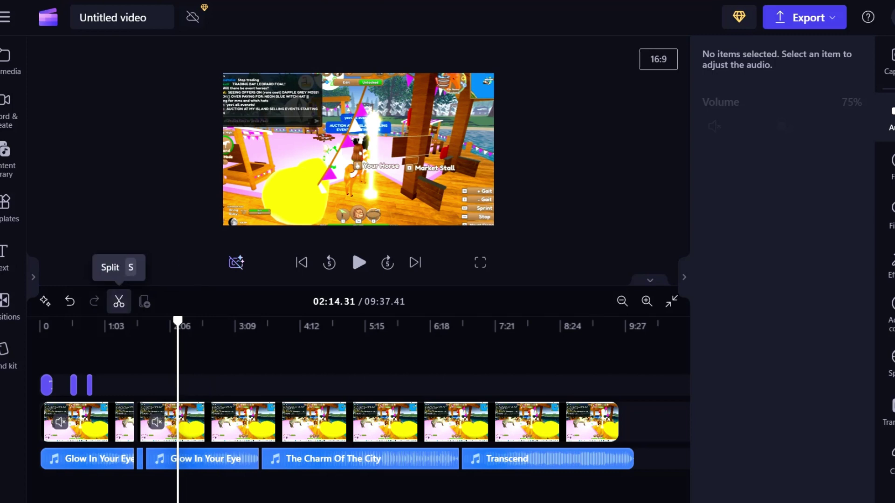
click(119, 301)
click(196, 355)
click(118, 301)
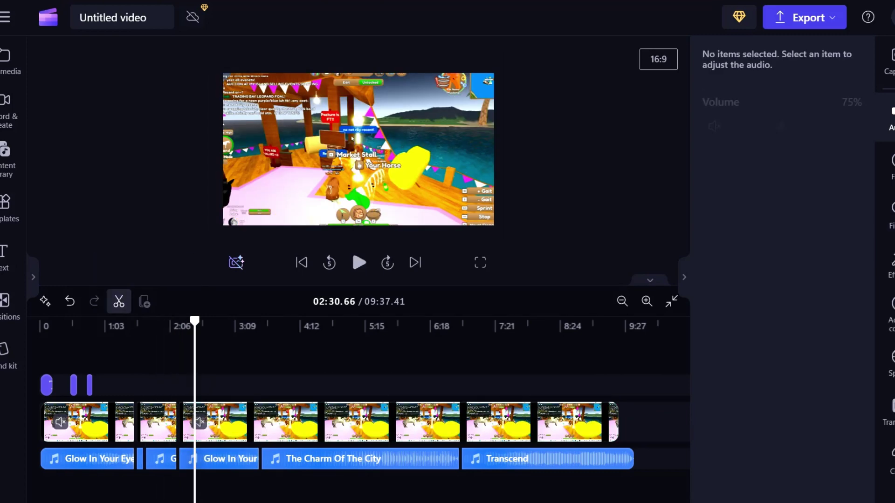
Select the isolated 2:14–2:30 gameplay section and browse its filter choices
click(185, 354)
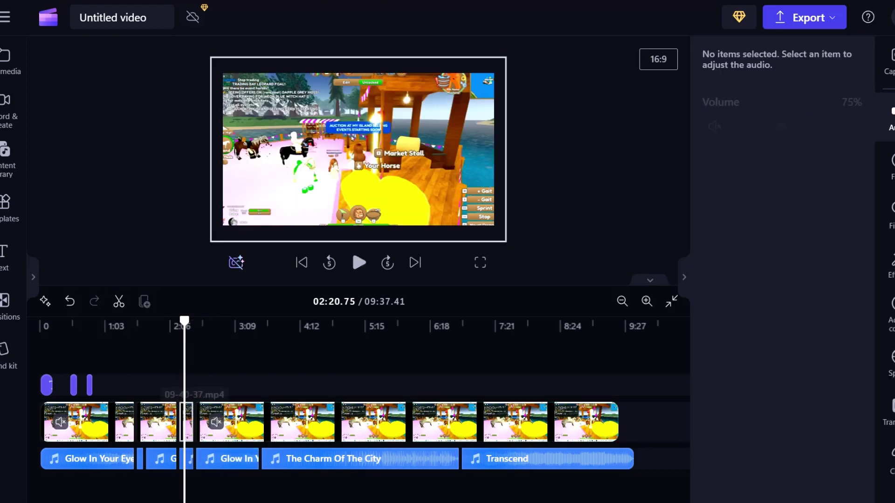
click(186, 422)
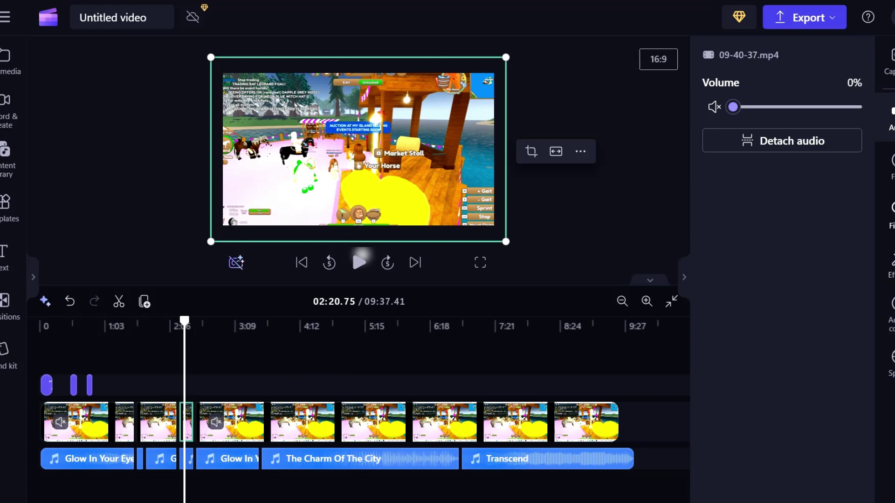
click(891, 215)
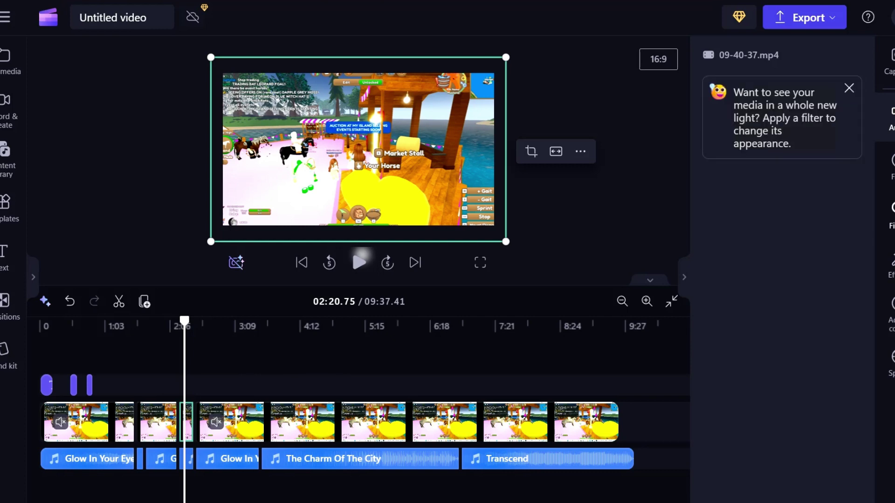
scroll(782, 289, down, 5)
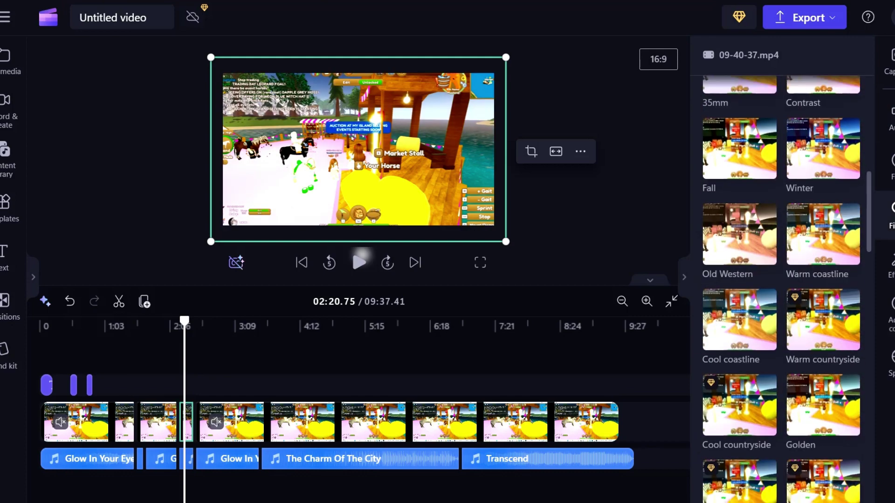
scroll(781, 289, down, 2)
scroll(781, 289, down, 2)
scroll(781, 289, up, 10)
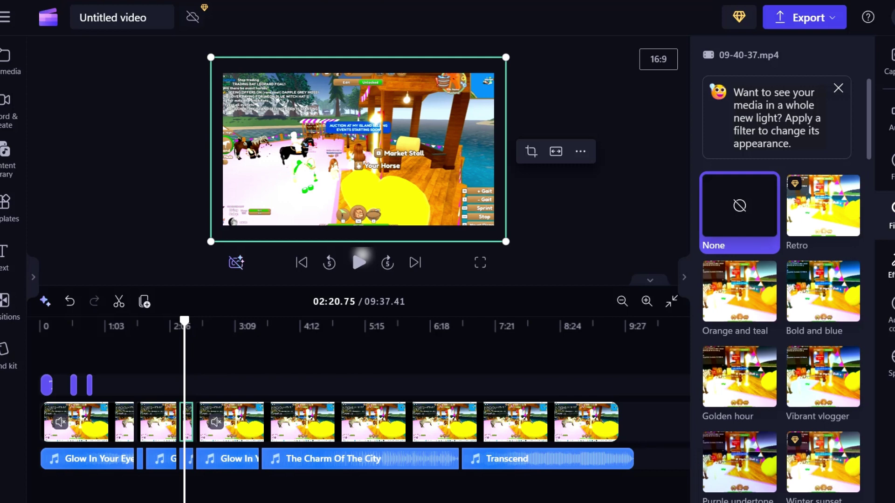
Apply the Rotate effect to the isolated gameplay section at maximum spin speed
click(891, 267)
scroll(781, 289, down, 2)
scroll(781, 289, down, 1)
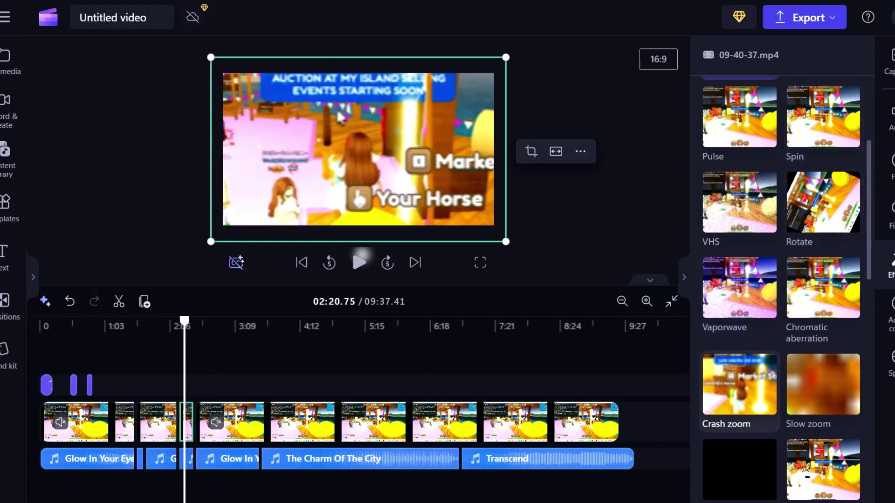
click(823, 202)
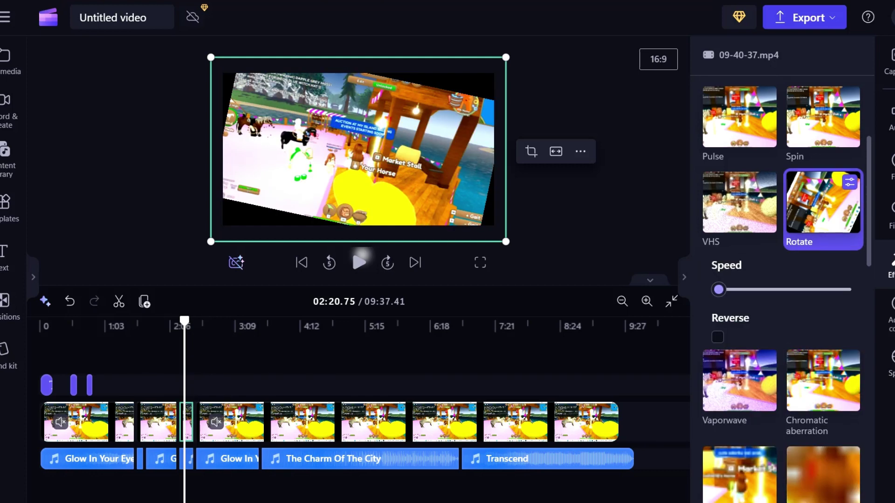
drag(719, 290, 847, 289)
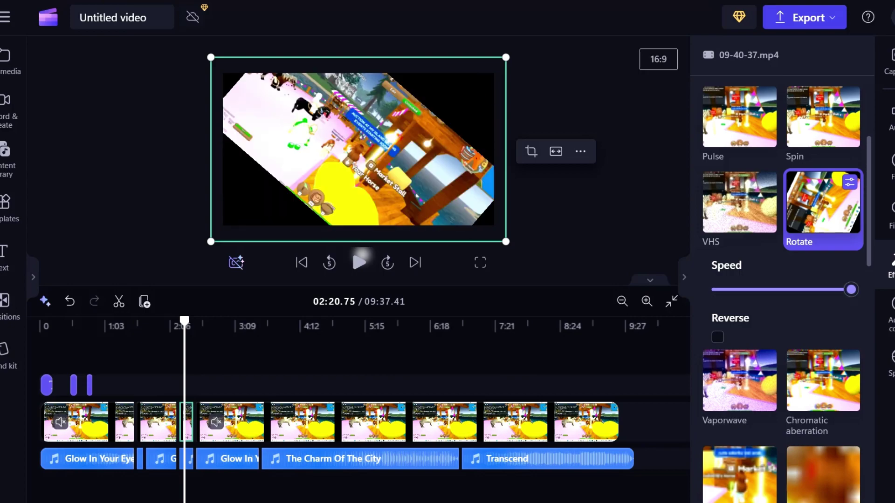
Preview the rotation, then drop the Rotate speed to its slowest setting
key(j)
key(space)
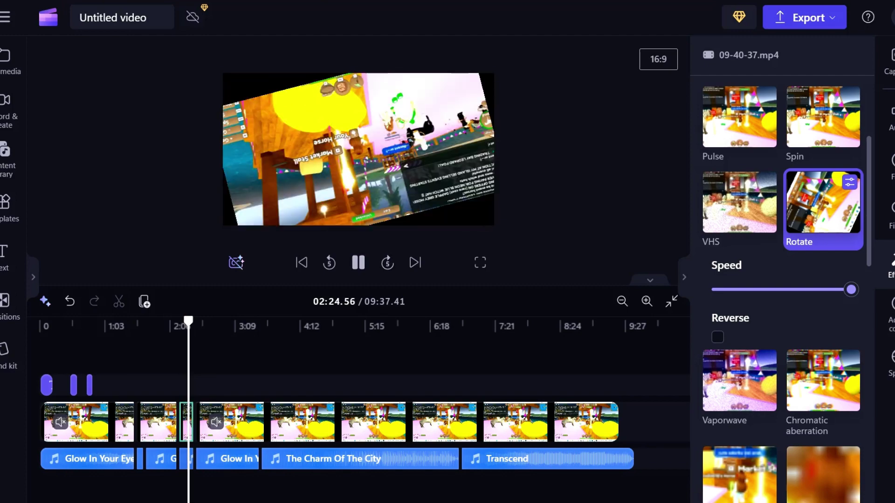
key(Left)
key(Left)
key(Left)
key(Left)
key(Left)
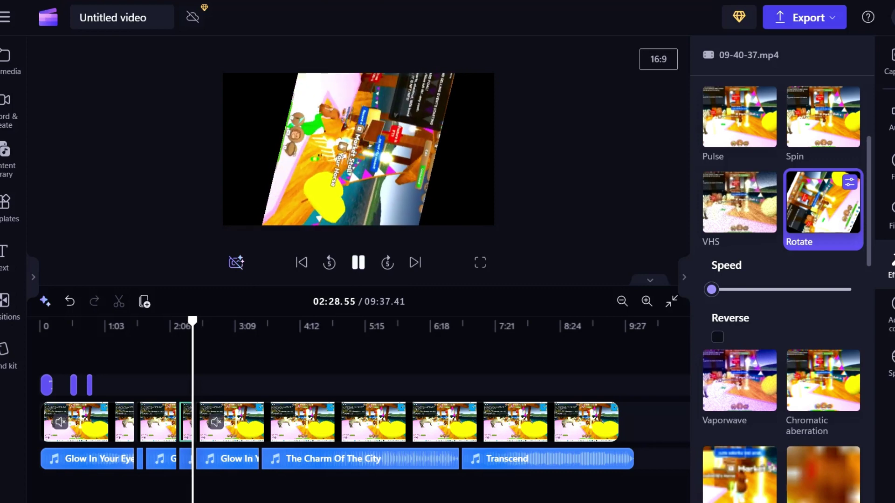
key(space)
Apply the Filmic effect to the tilted gameplay clip and preview it
scroll(823, 354, down, 8)
scroll(823, 355, down, 1)
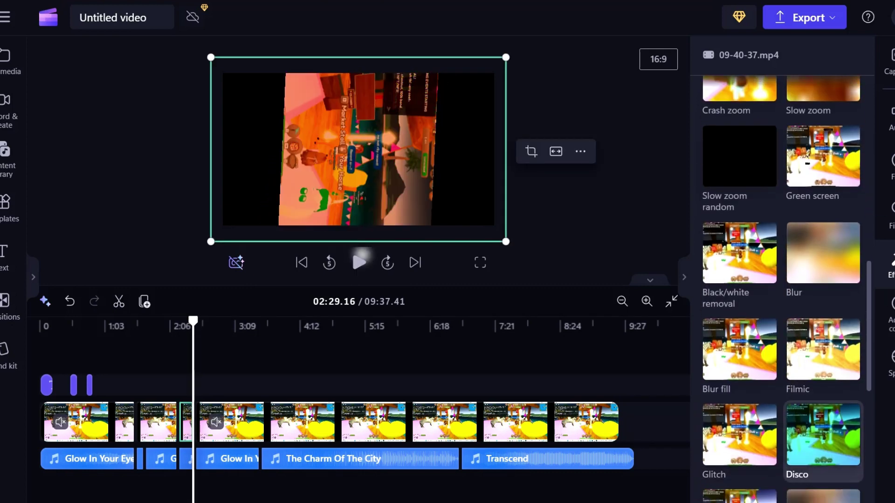
click(823, 350)
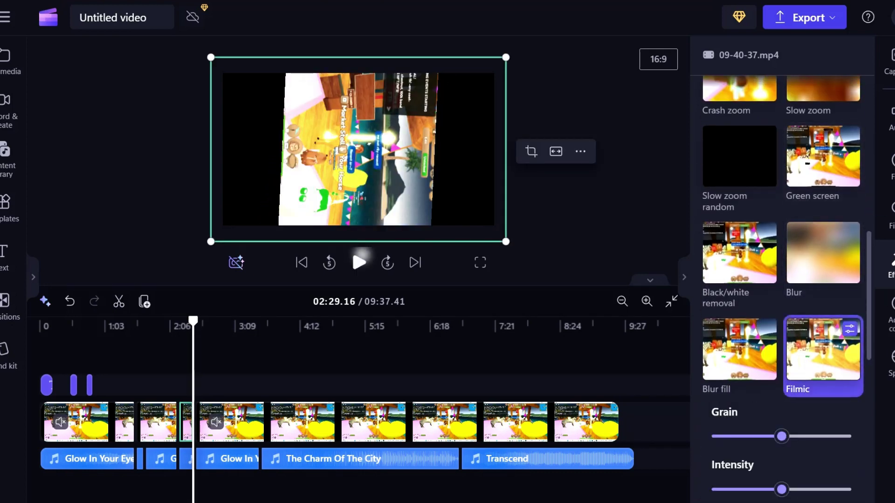
key(space)
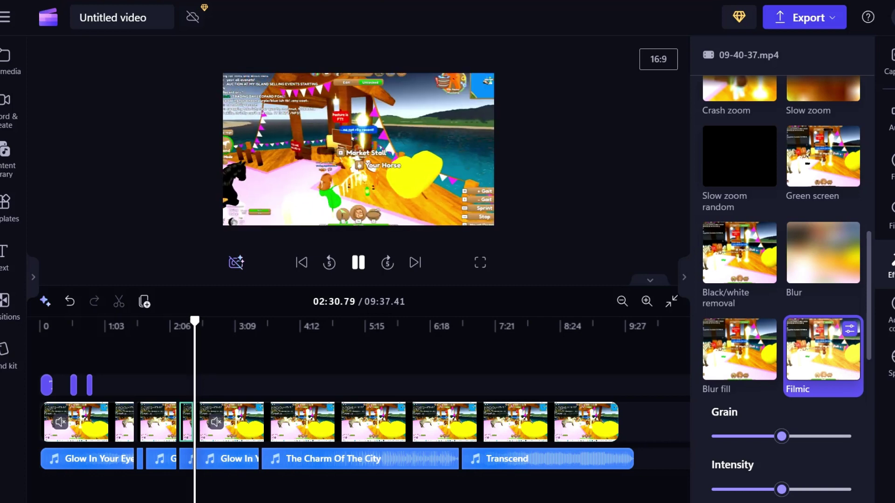
key(space)
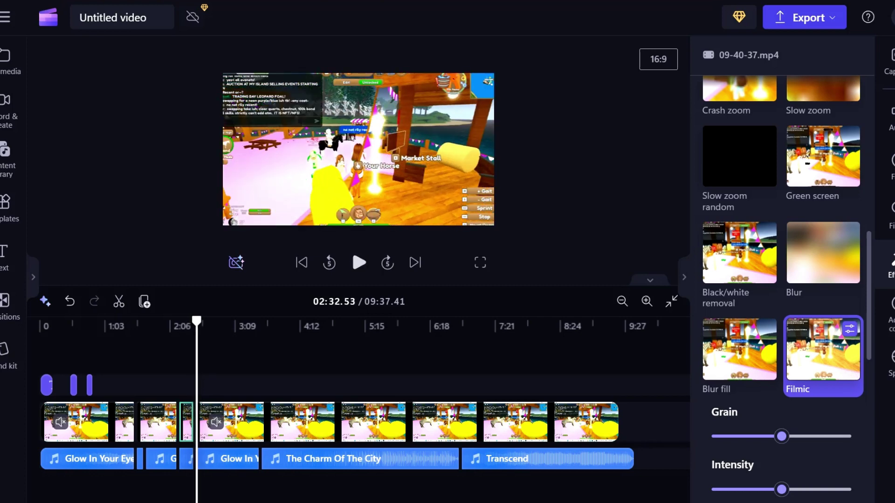
Add the Radial effect to the same gameplay clip
scroll(783, 289, down, 1)
scroll(783, 289, down, 5)
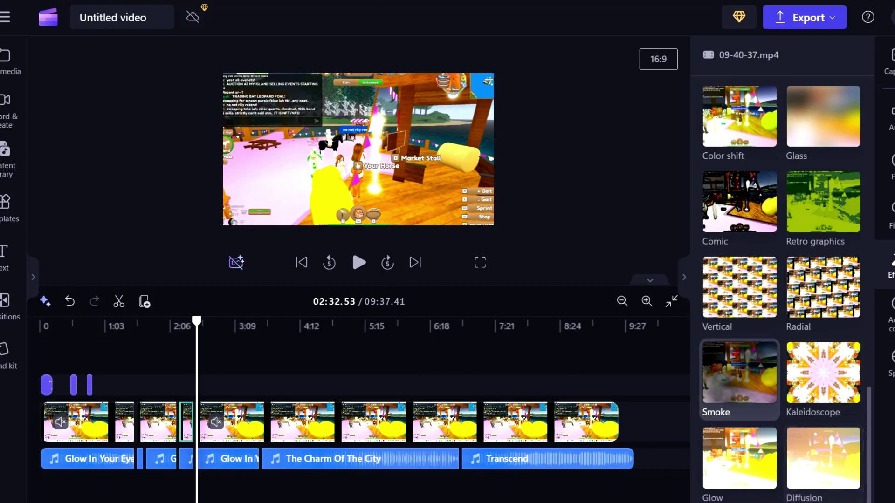
scroll(740, 400, up, 1)
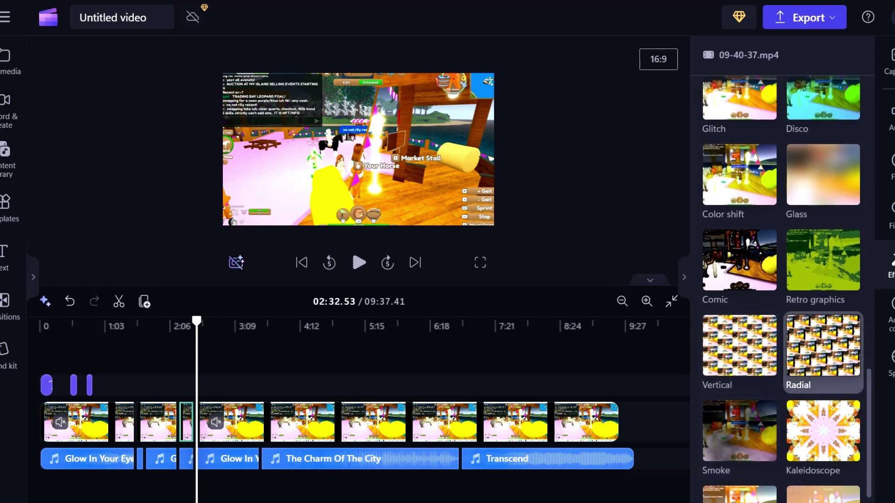
click(823, 348)
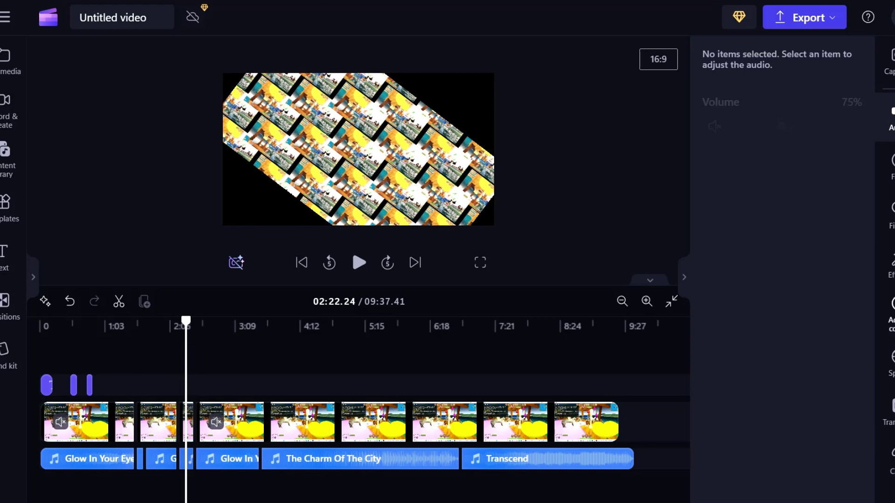
click(891, 266)
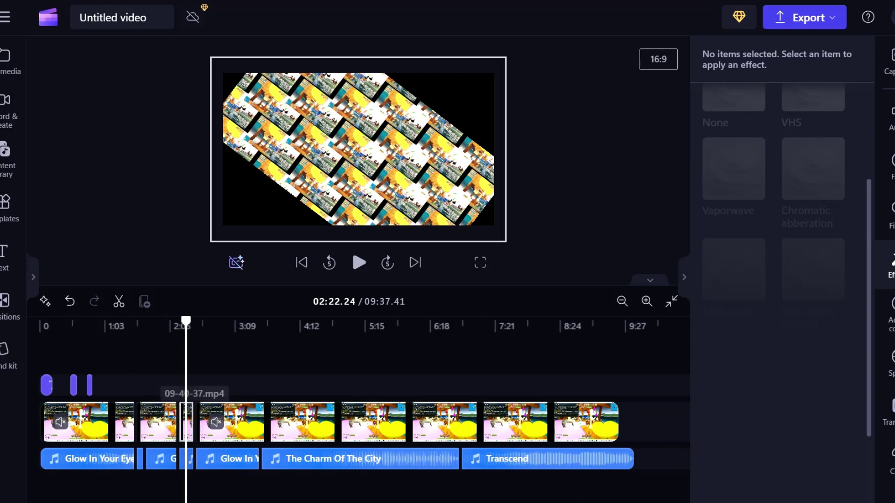
click(188, 422)
click(890, 266)
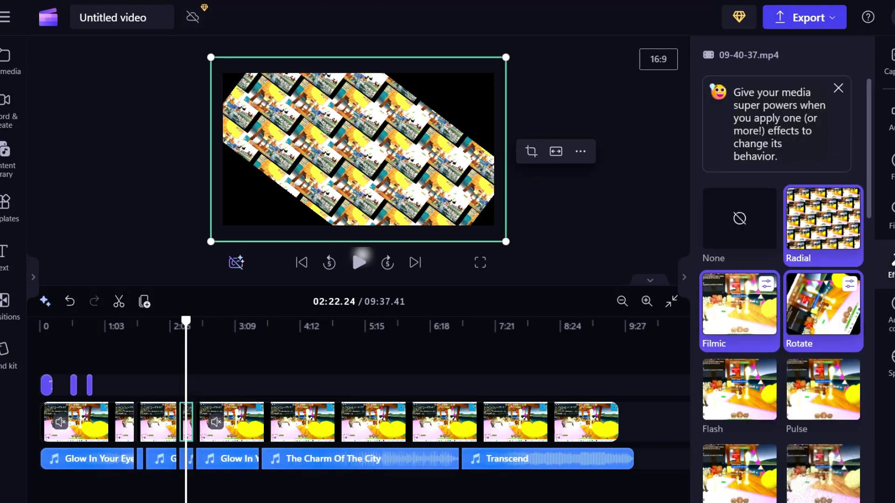
scroll(823, 344, down, 1)
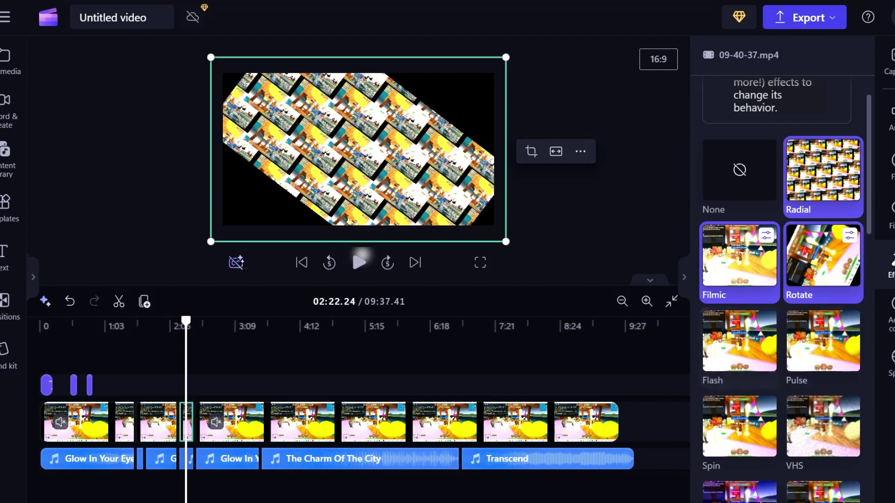
scroll(823, 326, down, 3)
scroll(824, 326, down, 3)
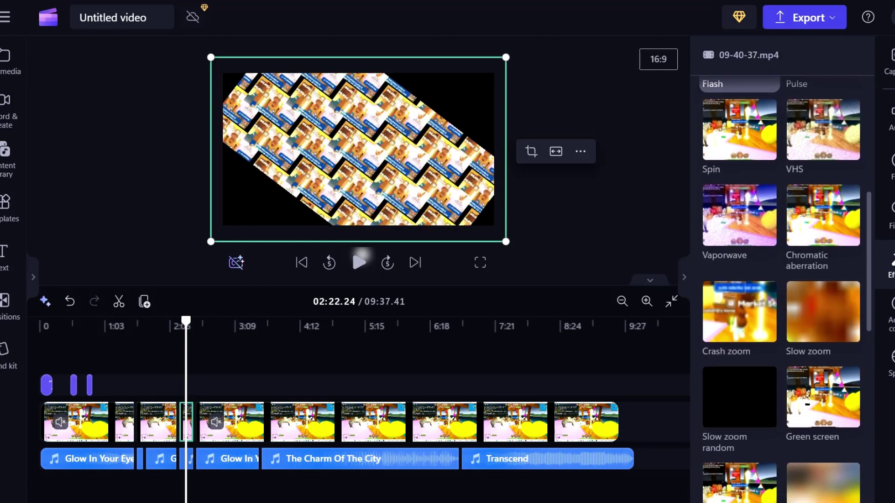
scroll(741, 288, down, 10)
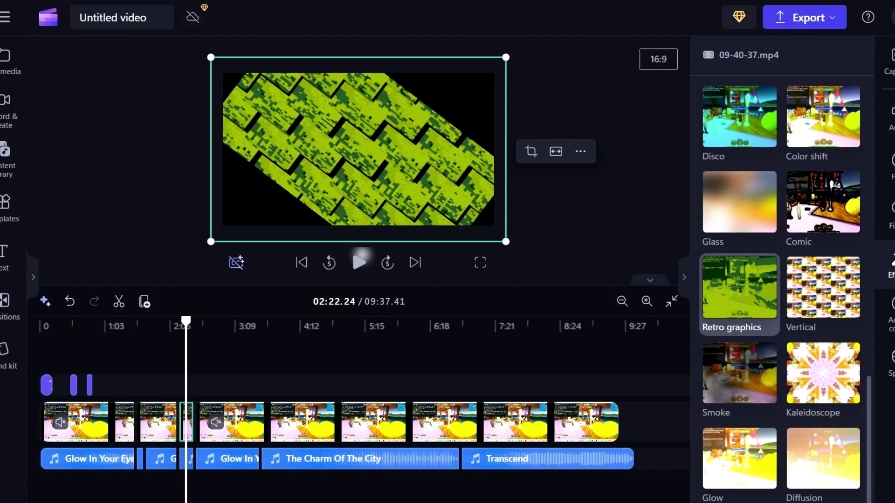
scroll(741, 289, up, 10)
scroll(823, 224, up, 5)
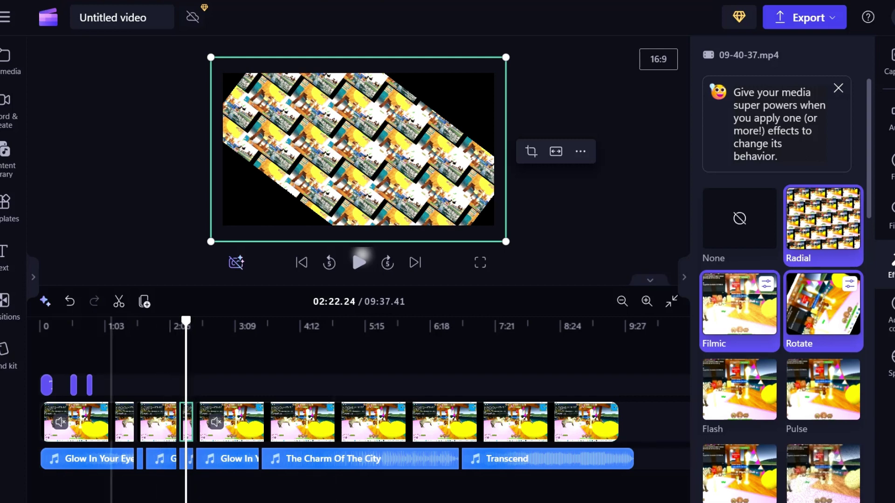
Place a Heart transition between the first two gameplay clips and play it back
click(170, 354)
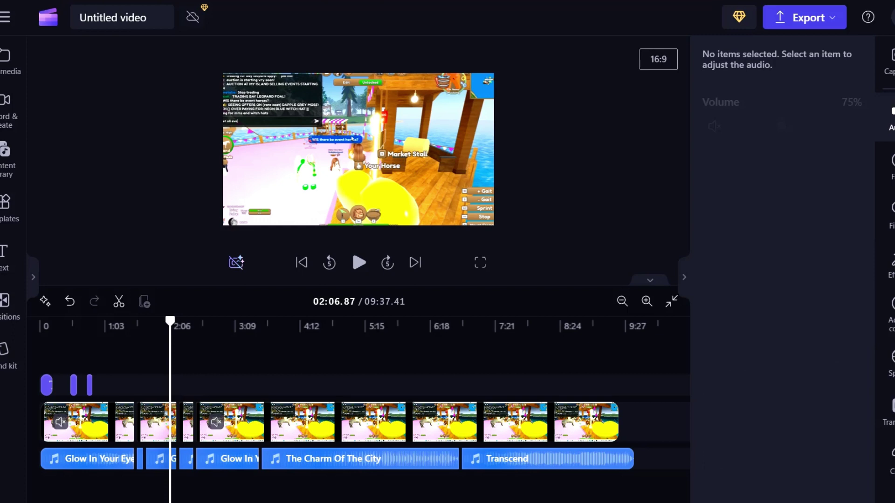
click(10, 305)
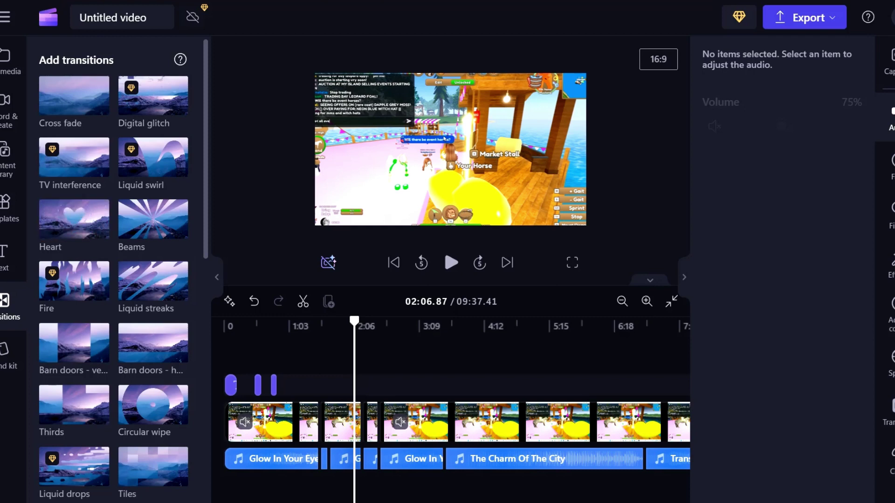
click(321, 422)
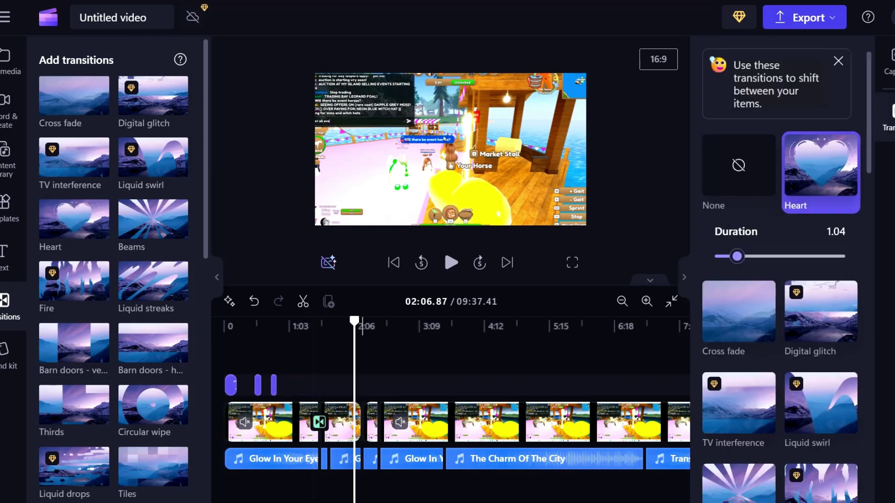
key(space)
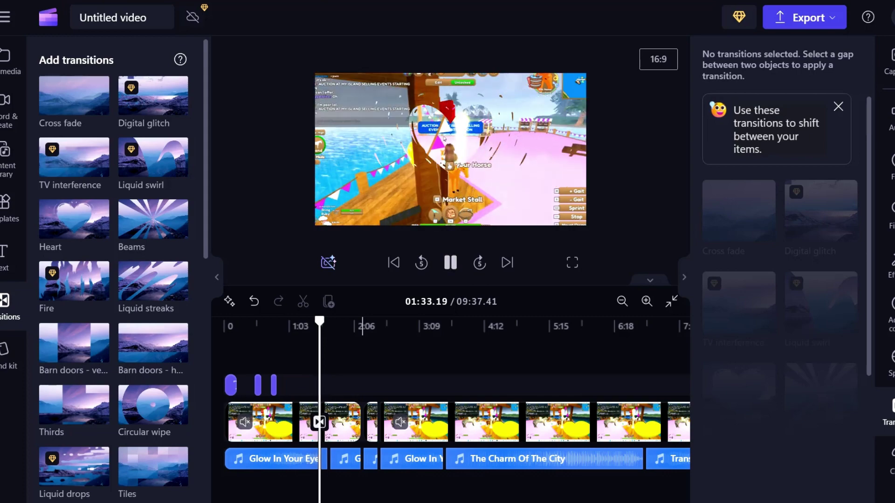
Stop playback and browse Clipchamp's video template categories
key(space)
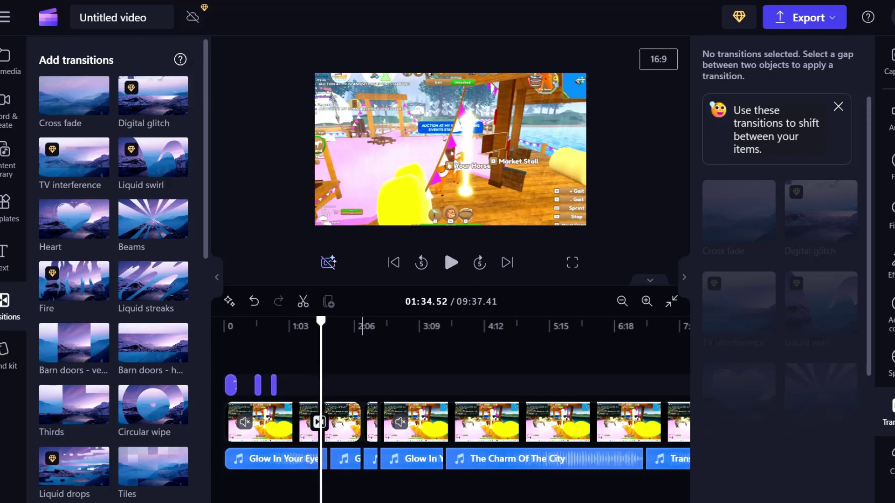
scroll(114, 270, down, 10)
scroll(114, 271, down, 1)
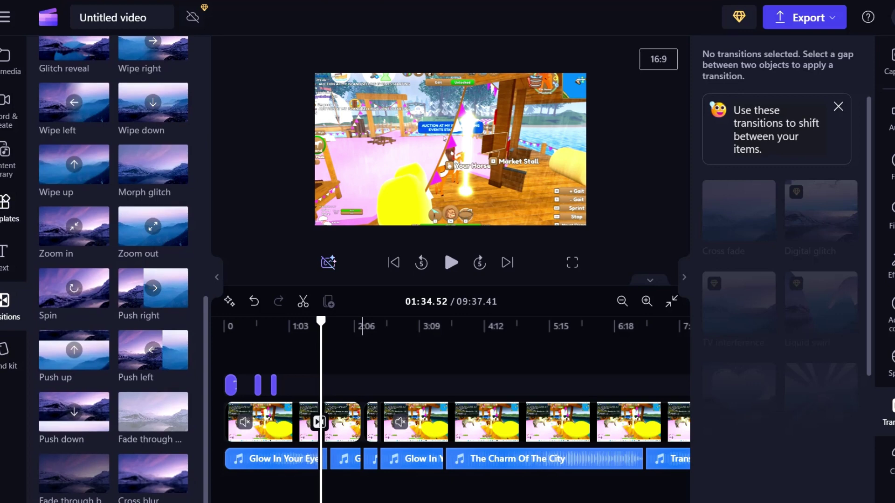
click(7, 208)
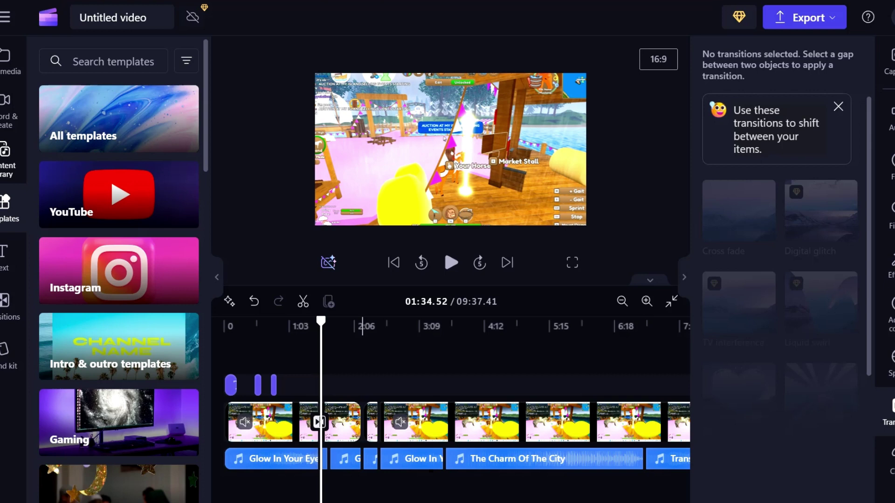
Collapse the templates panel to hide the library
click(216, 277)
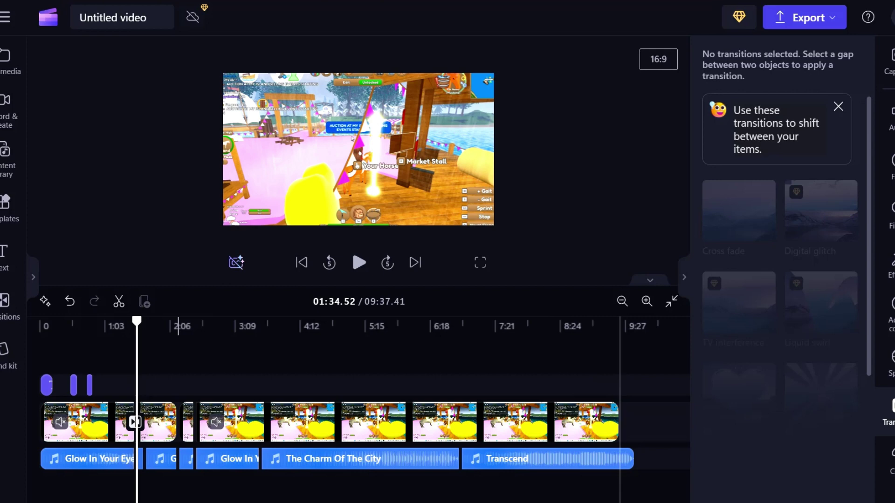
Split the video and music at 9:16 and delete the pieces after it
click(620, 349)
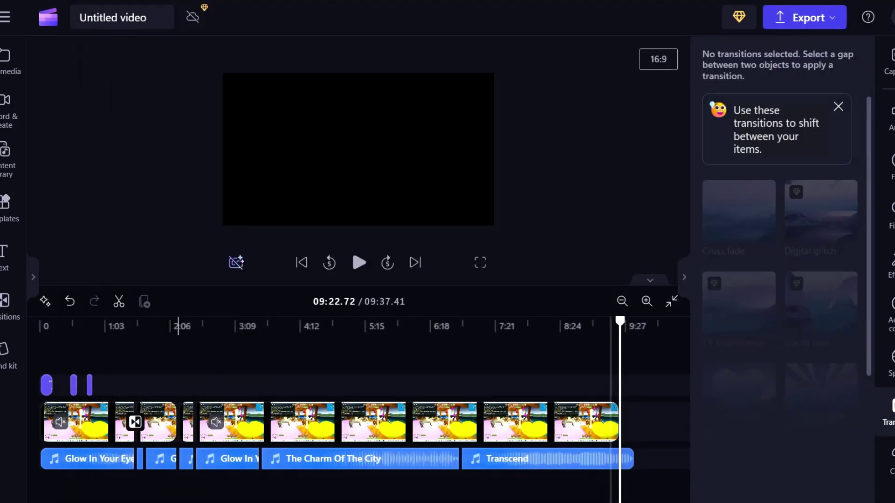
click(611, 326)
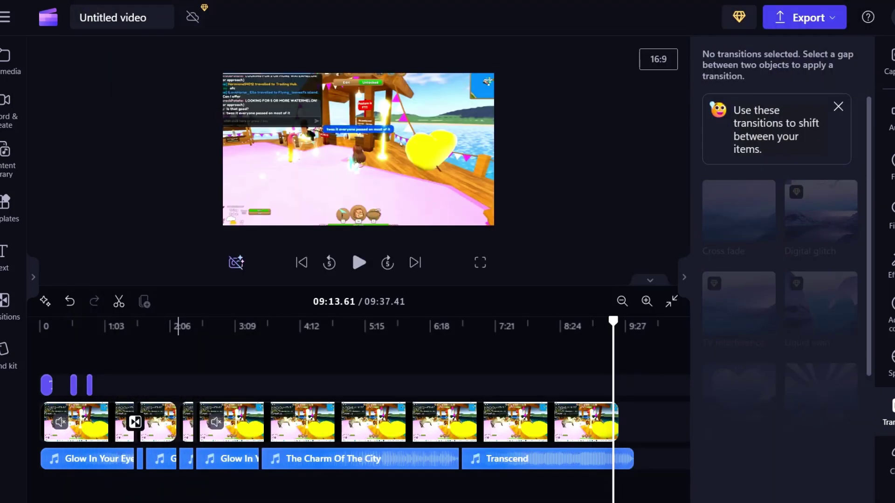
click(613, 326)
click(119, 302)
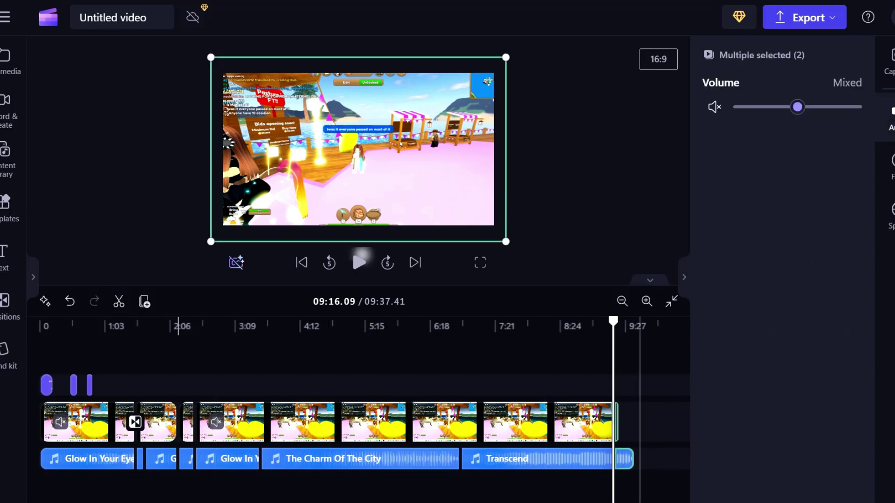
key(Delete)
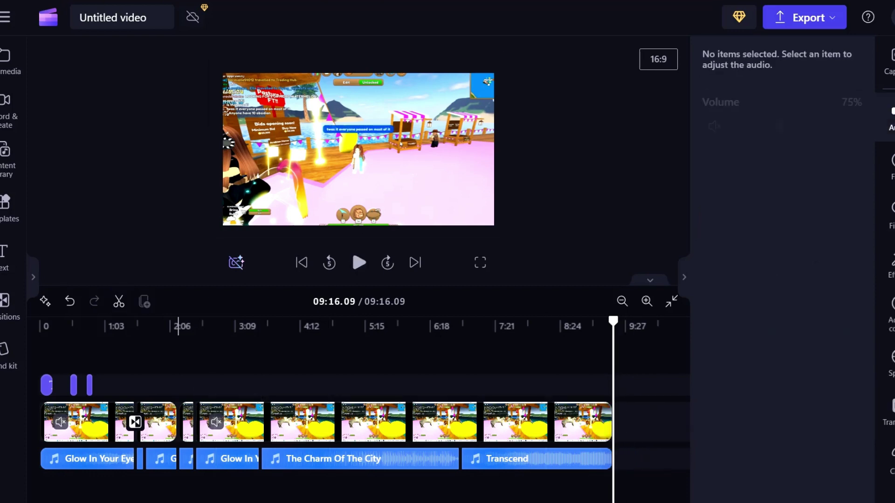